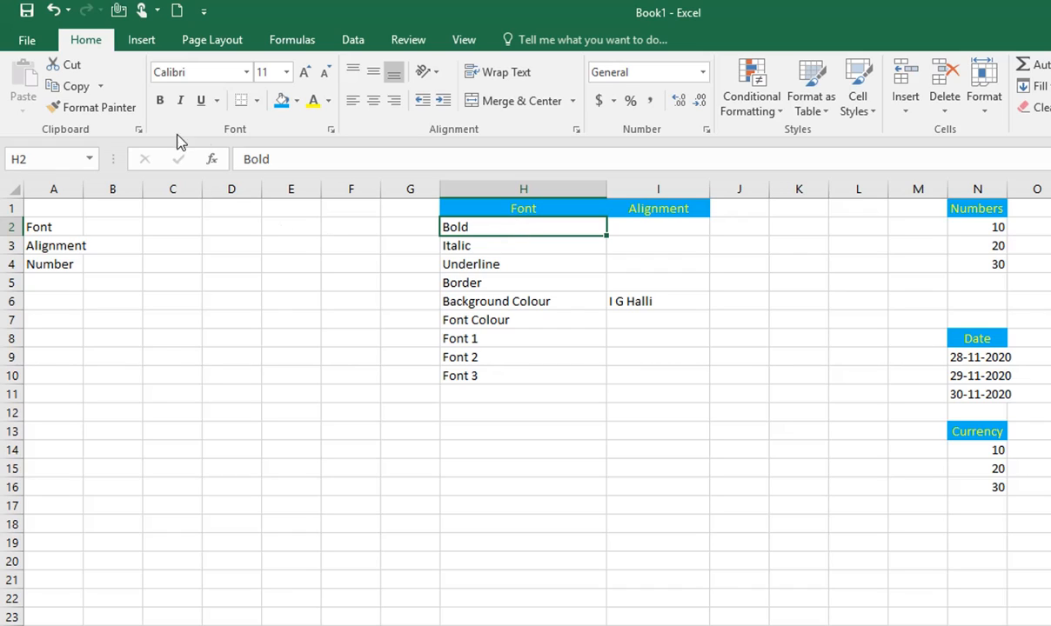
- Make the text in cell H2 bold and the text in cell H3 italic
click(159, 102)
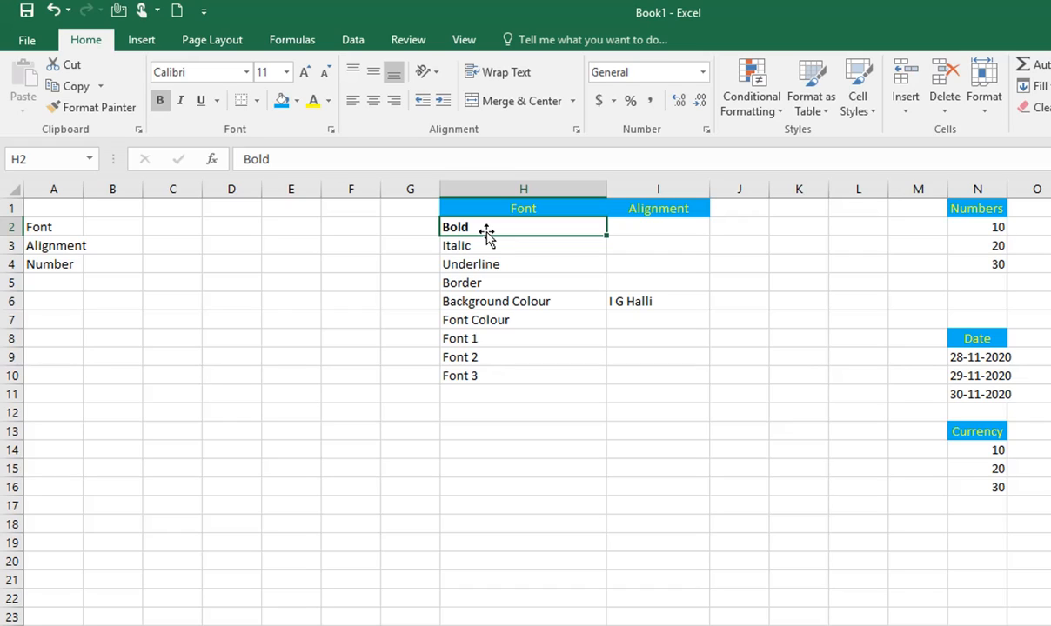
click(159, 104)
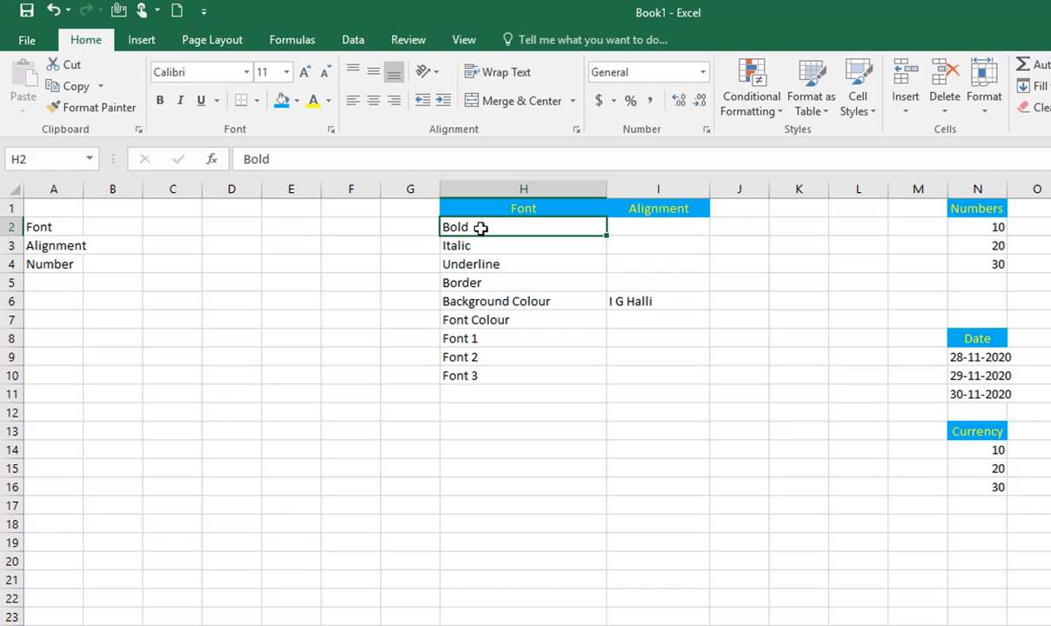
key(ctrl+b)
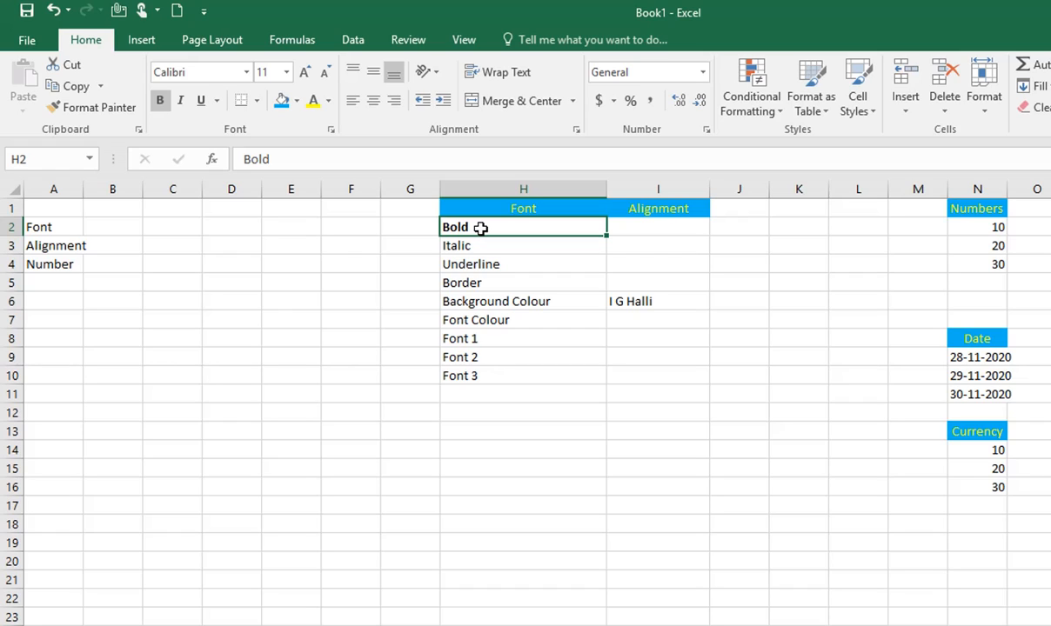
key(ctrl+b)
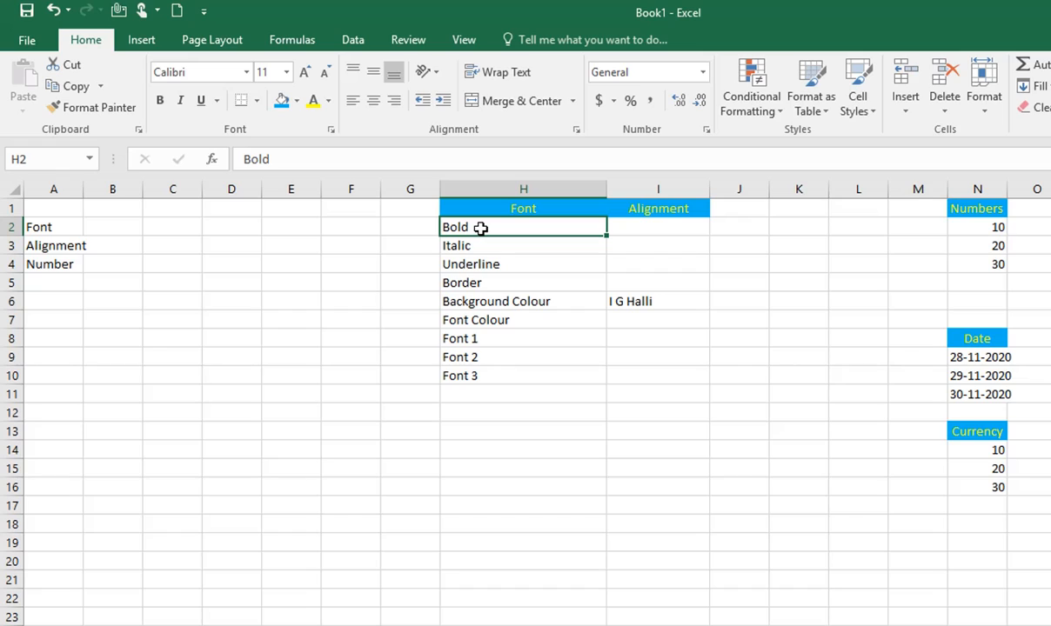
key(ctrl+b)
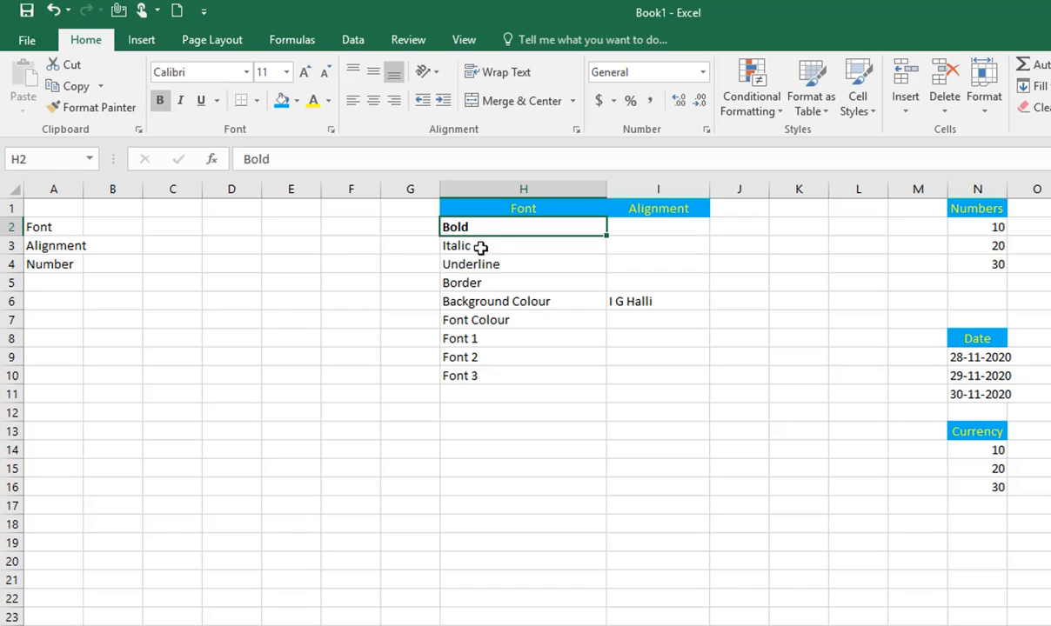
click(480, 247)
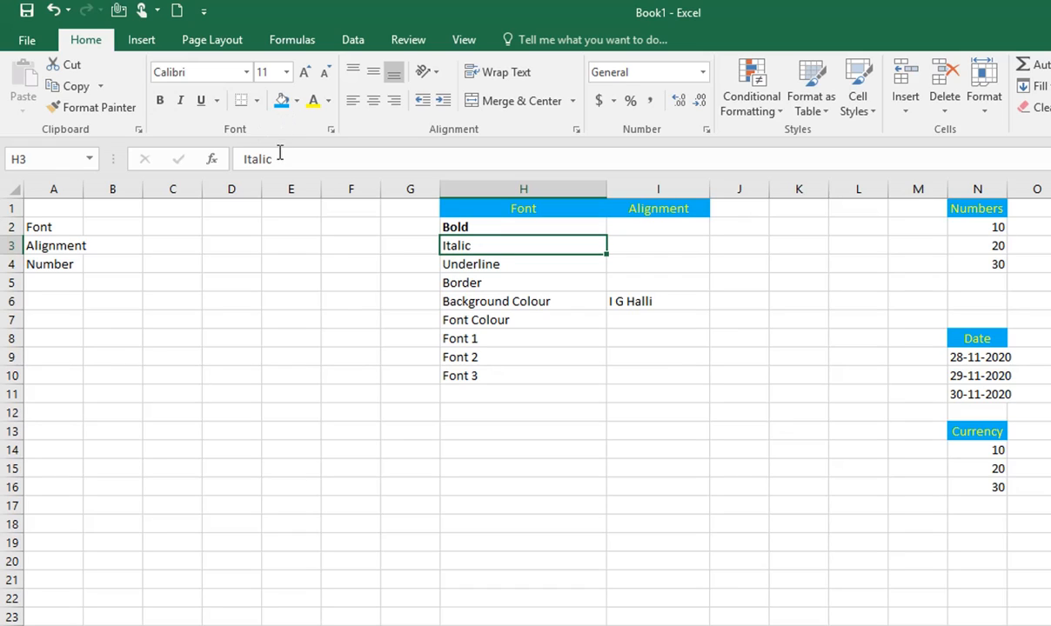
click(183, 104)
- Underline the text in cell H4 and change its style to Double Underline
click(477, 272)
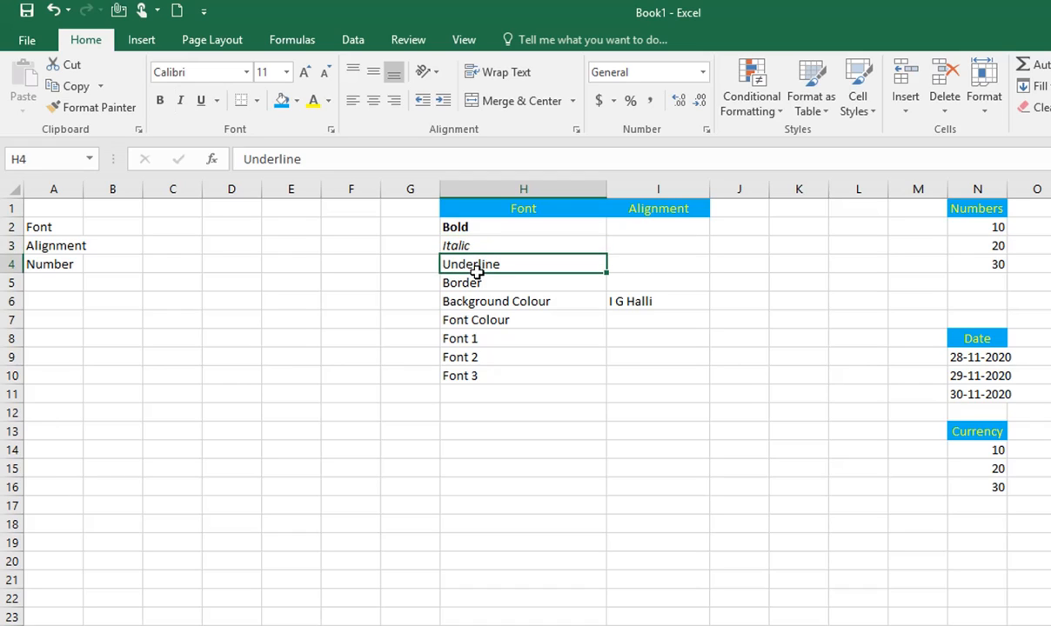
key(ctrl+u)
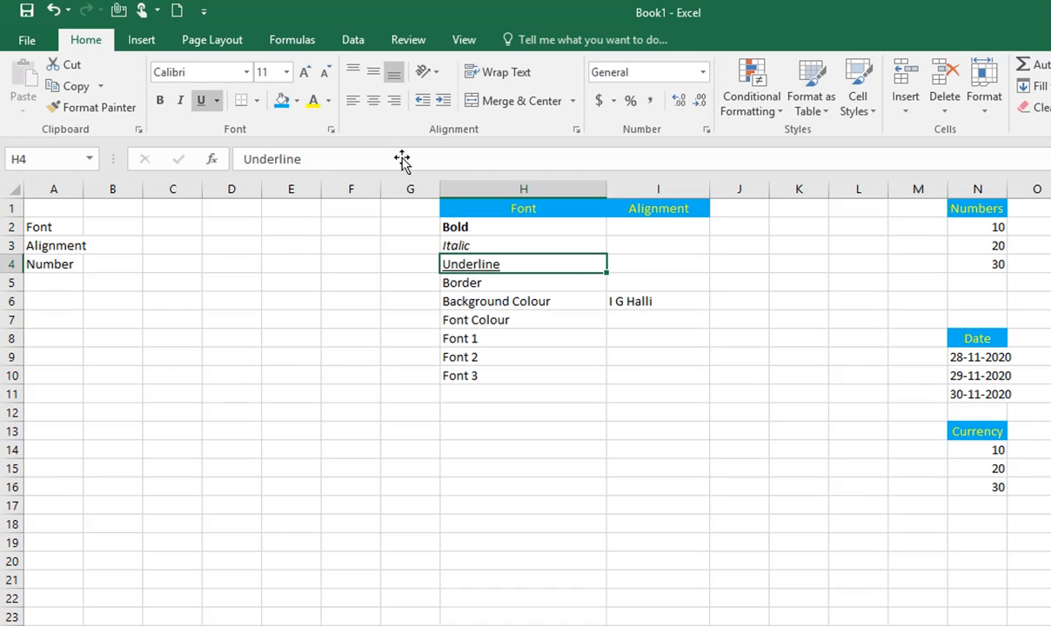
click(217, 101)
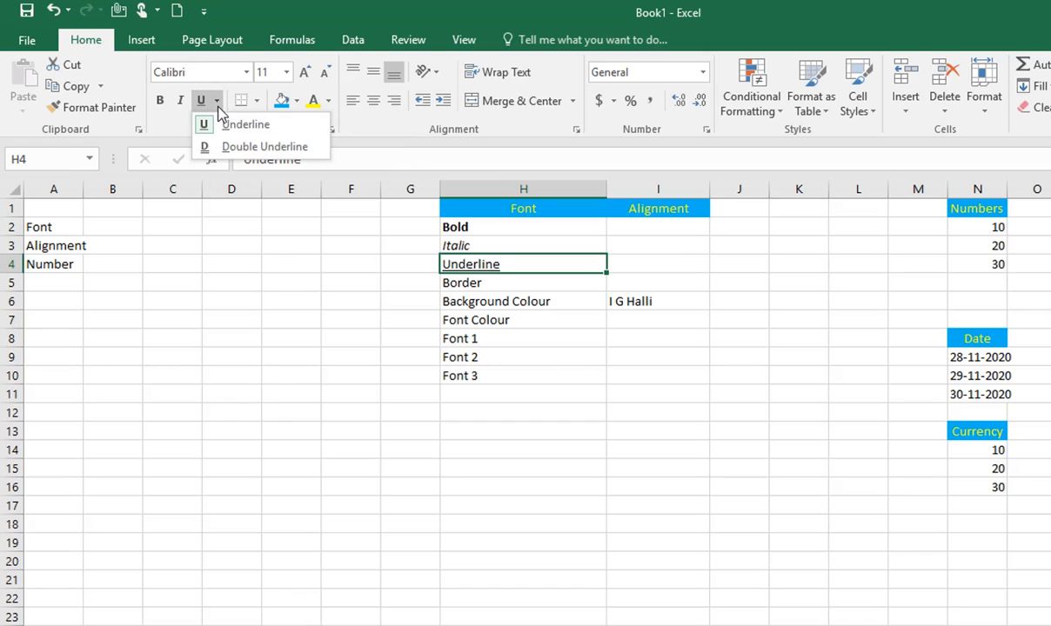
click(234, 148)
click(504, 283)
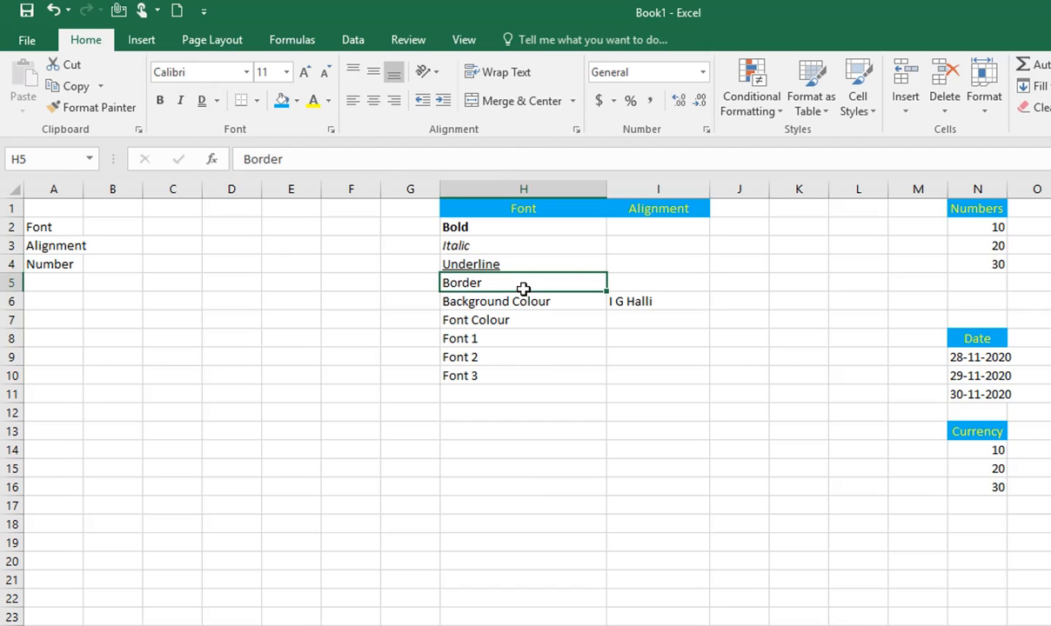
click(506, 267)
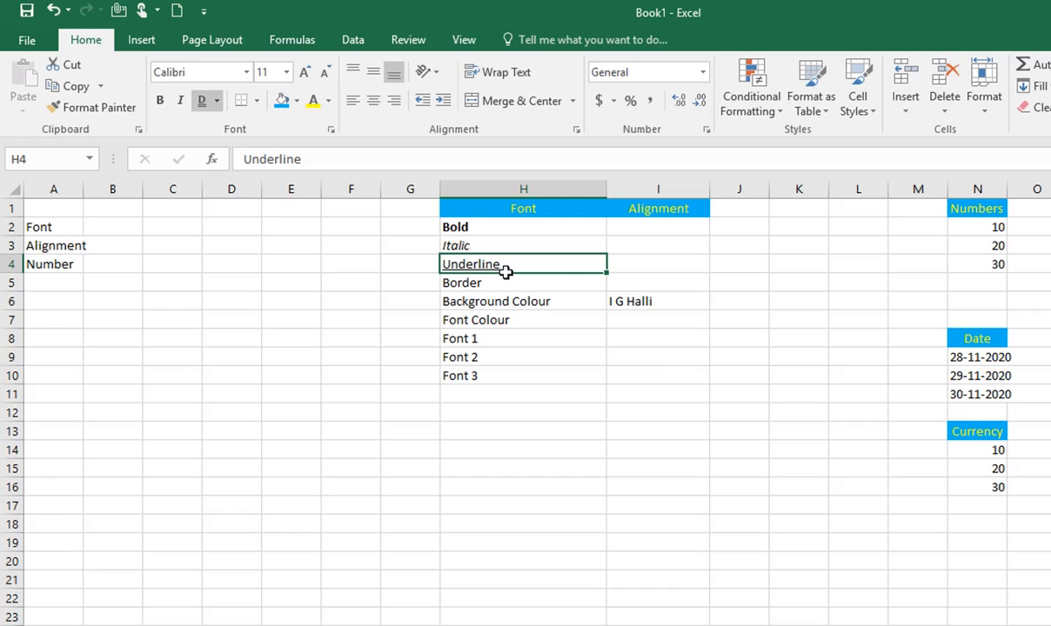
- Apply Thick Outside Borders to the Border cell H5
click(510, 283)
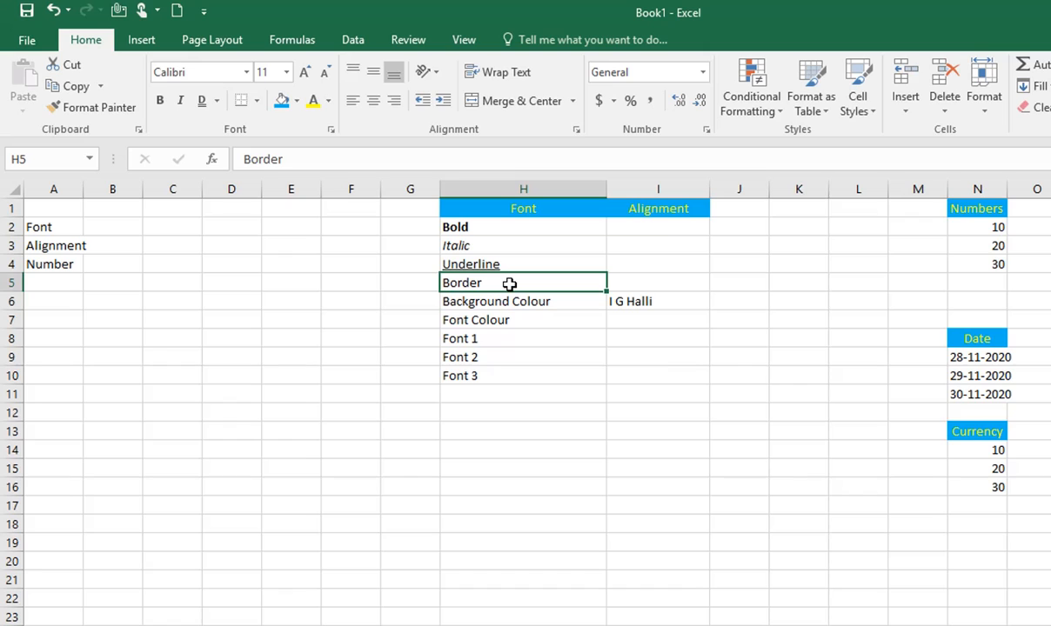
click(259, 101)
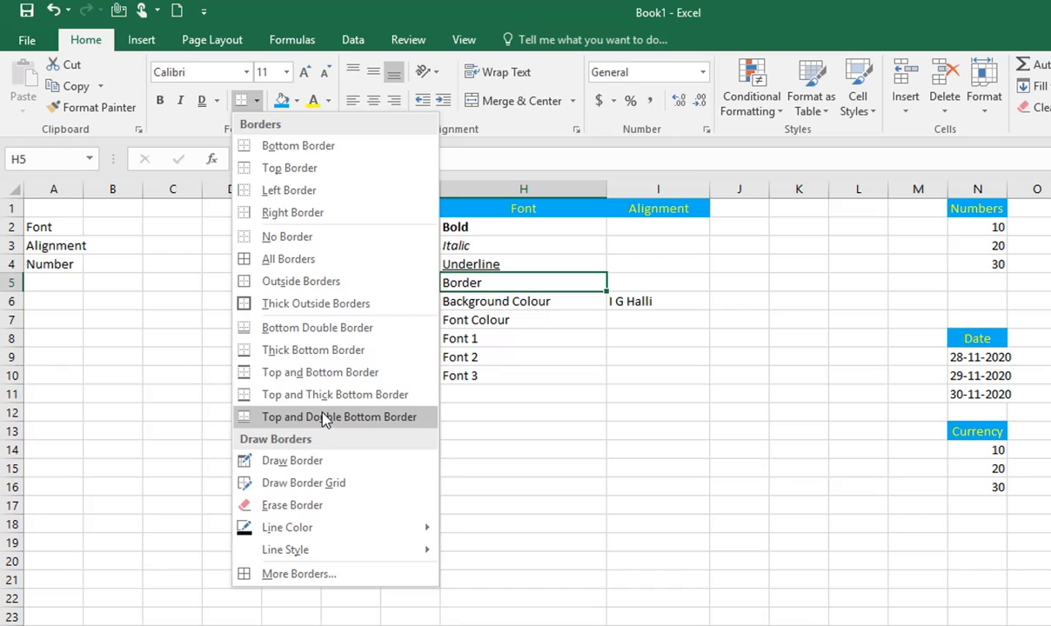
click(322, 304)
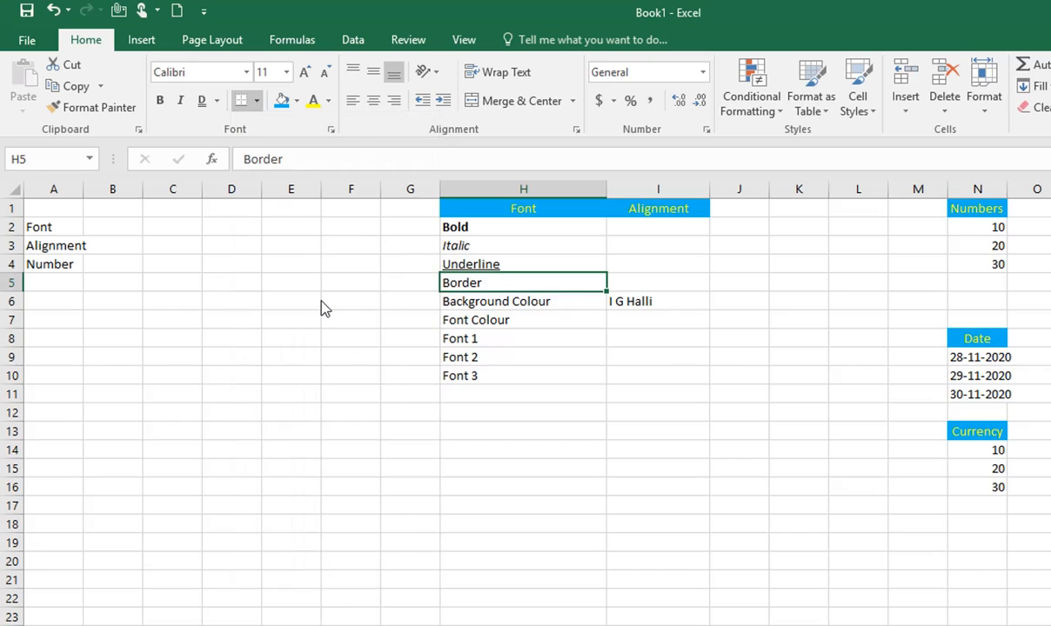
click(485, 395)
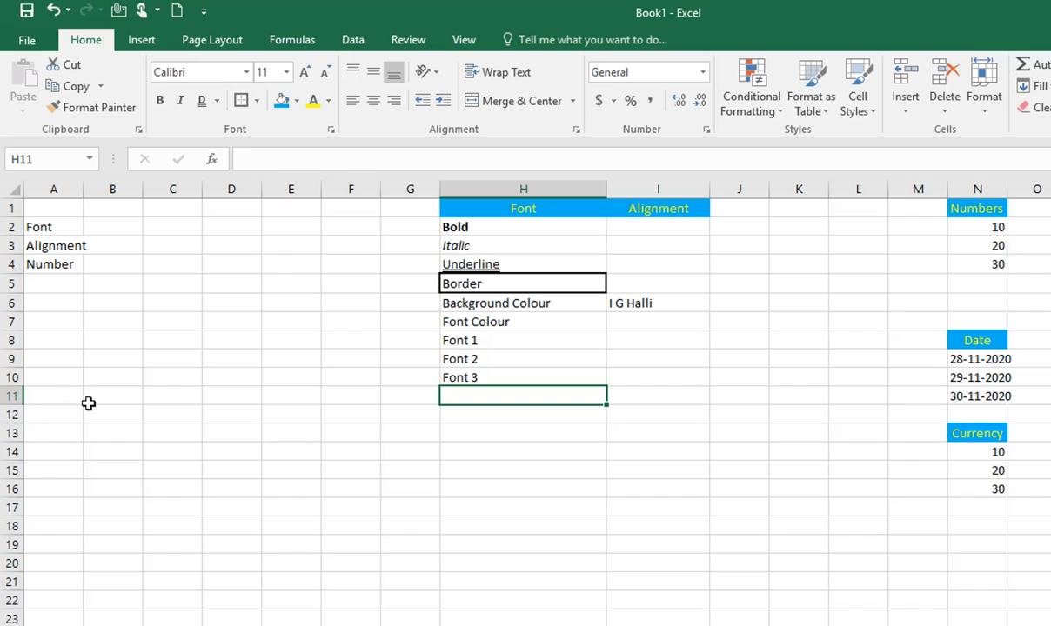
- Try All Borders on the empty range B9:F16 and undo it
drag(110, 361, 370, 487)
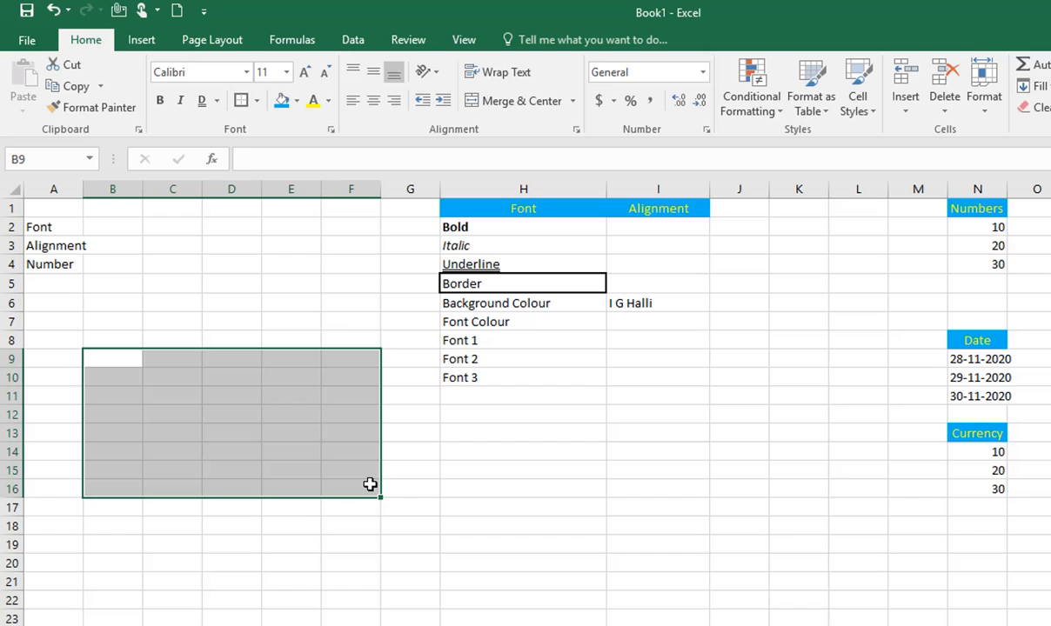
click(251, 99)
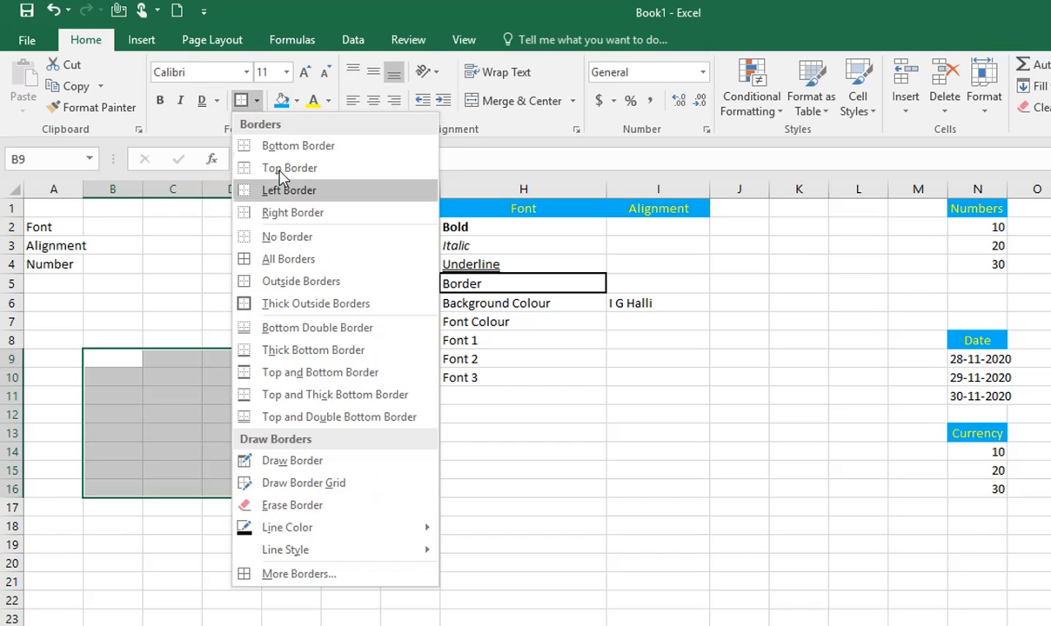
click(296, 261)
click(227, 538)
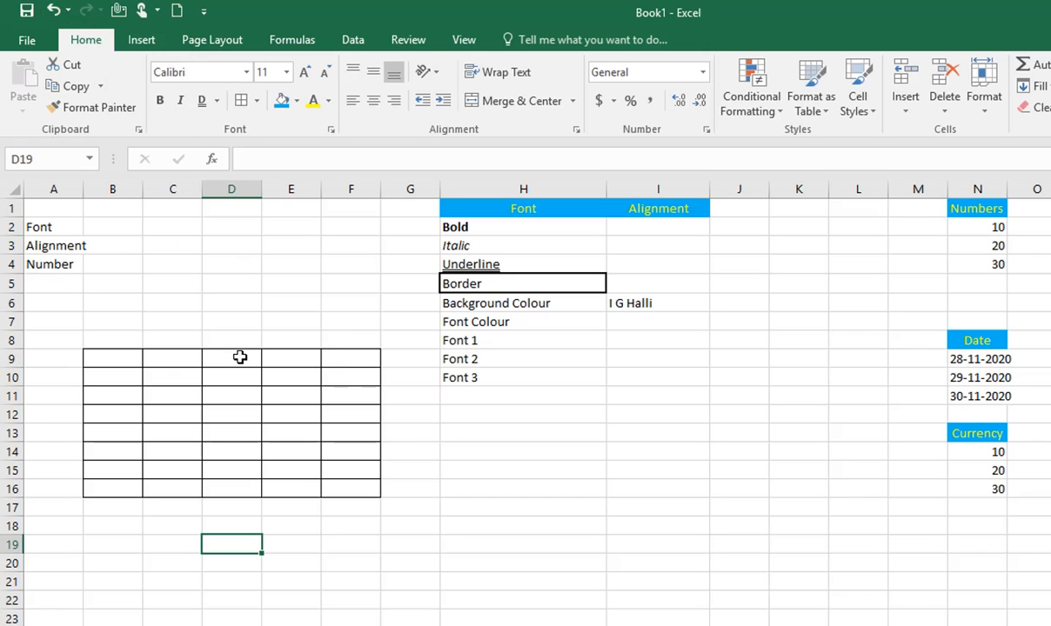
key(ctrl+z)
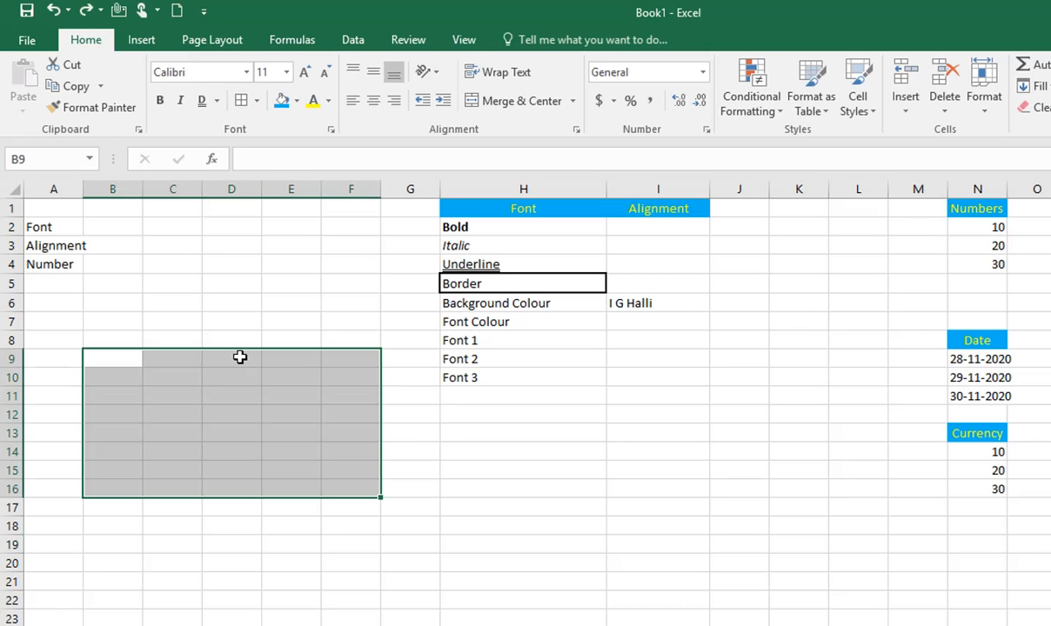
- Apply Outside Borders to the range B9:F16
click(257, 101)
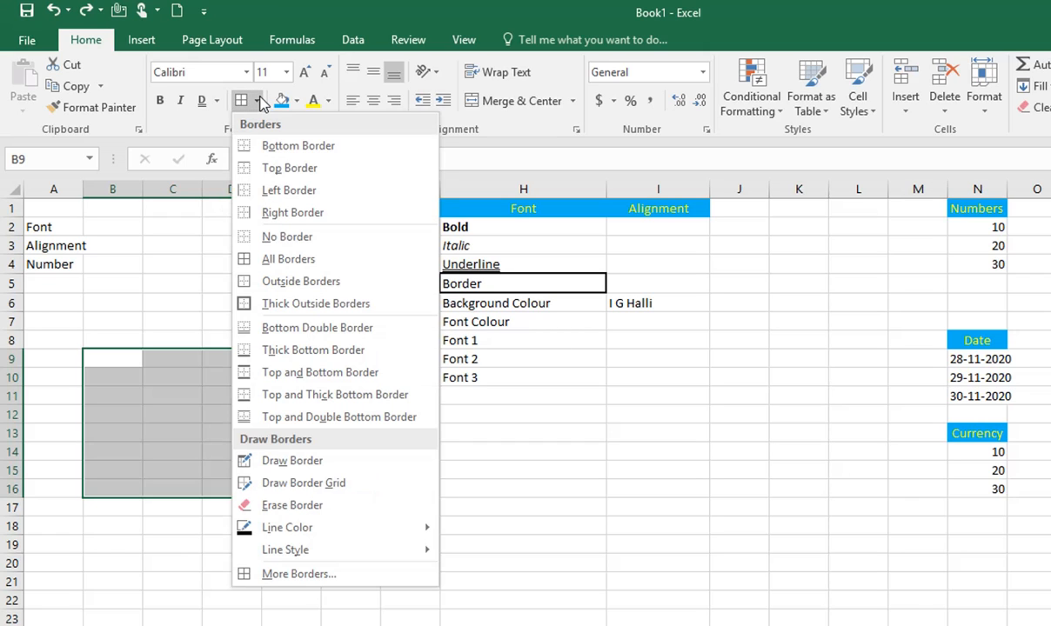
click(314, 281)
click(336, 557)
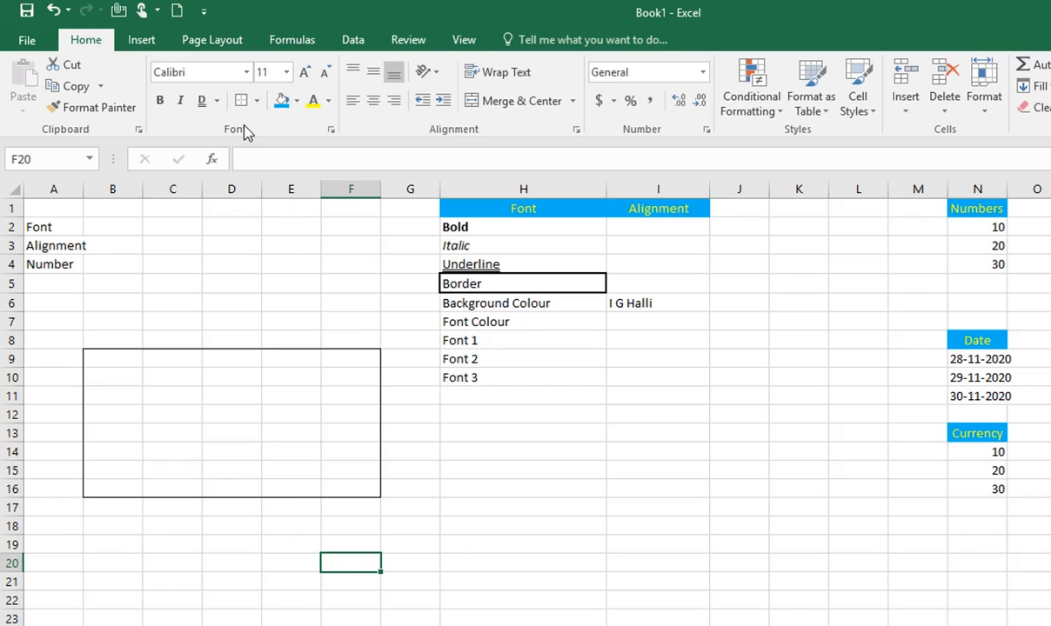
click(256, 100)
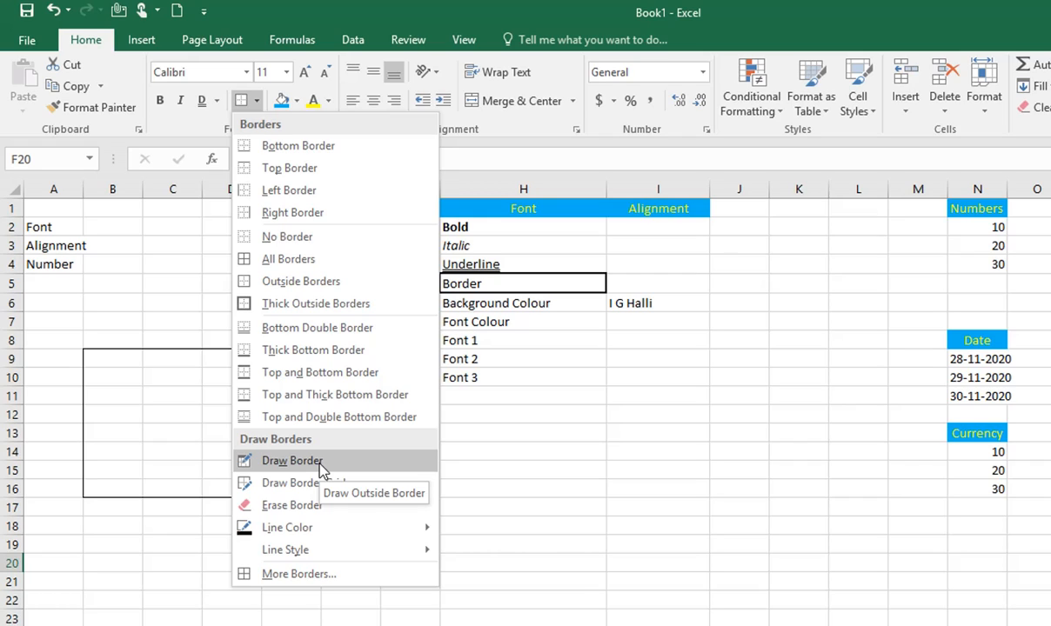
click(528, 454)
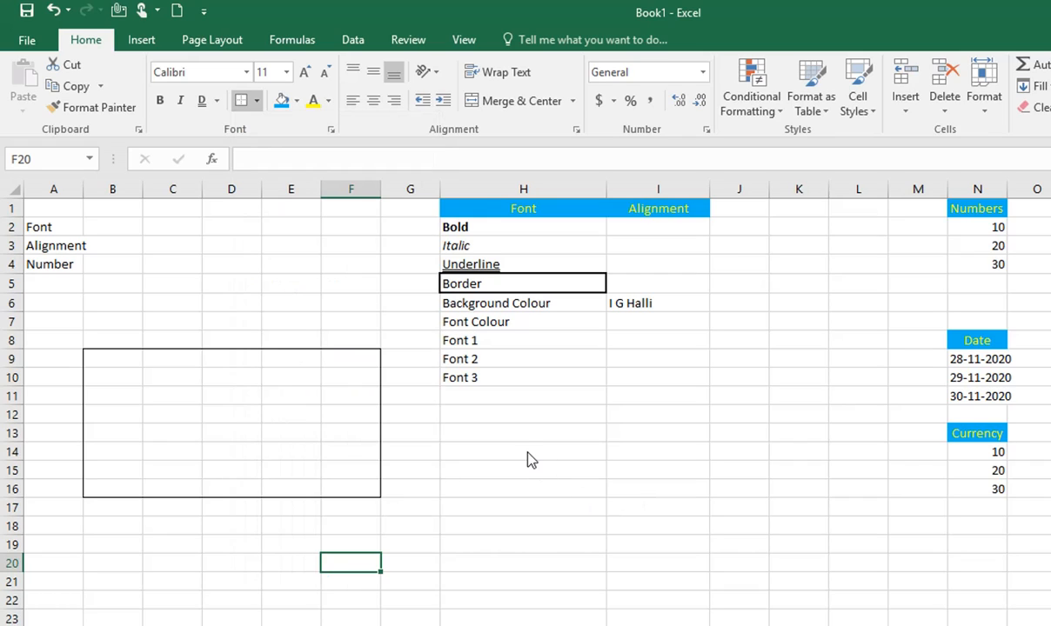
- Fill the Background Colour cell H6 with the standard red colour
click(480, 306)
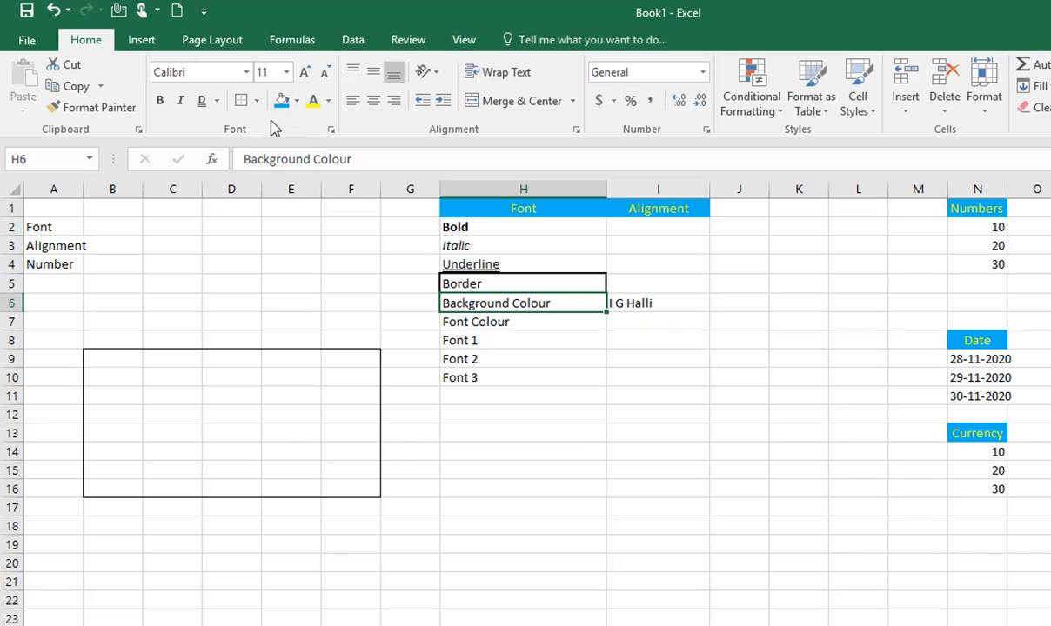
click(296, 101)
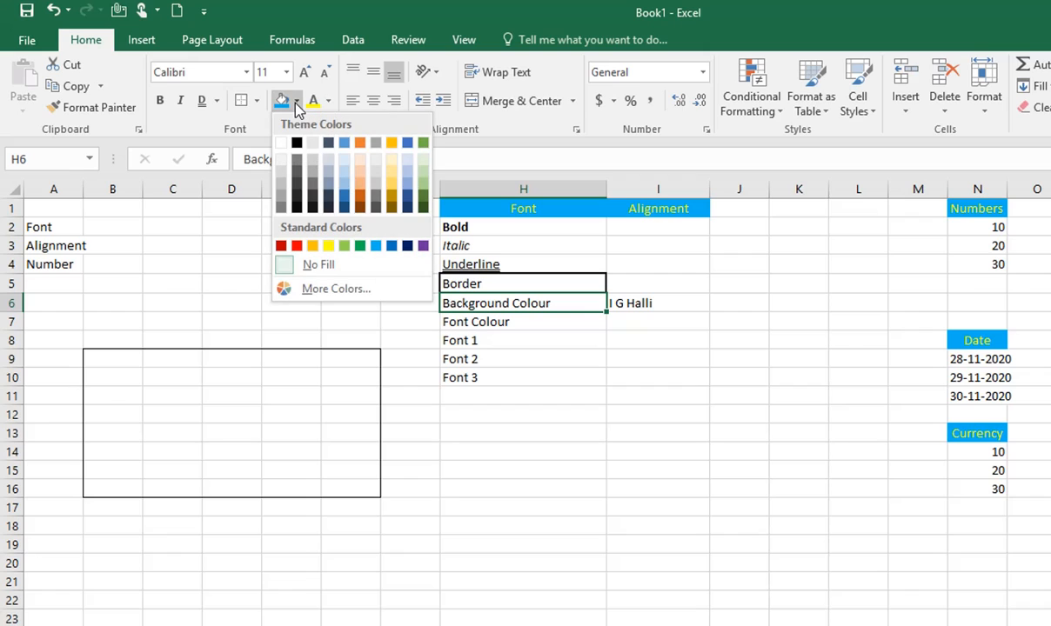
click(297, 246)
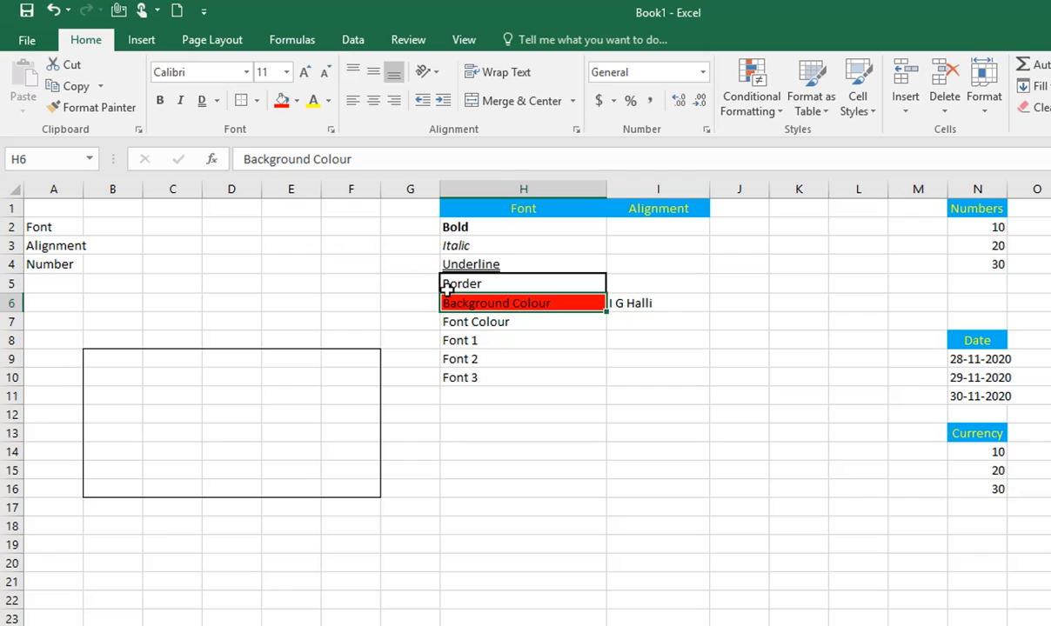
- Fill cell H6 with a custom green, RGB 21, 235, 46
click(296, 103)
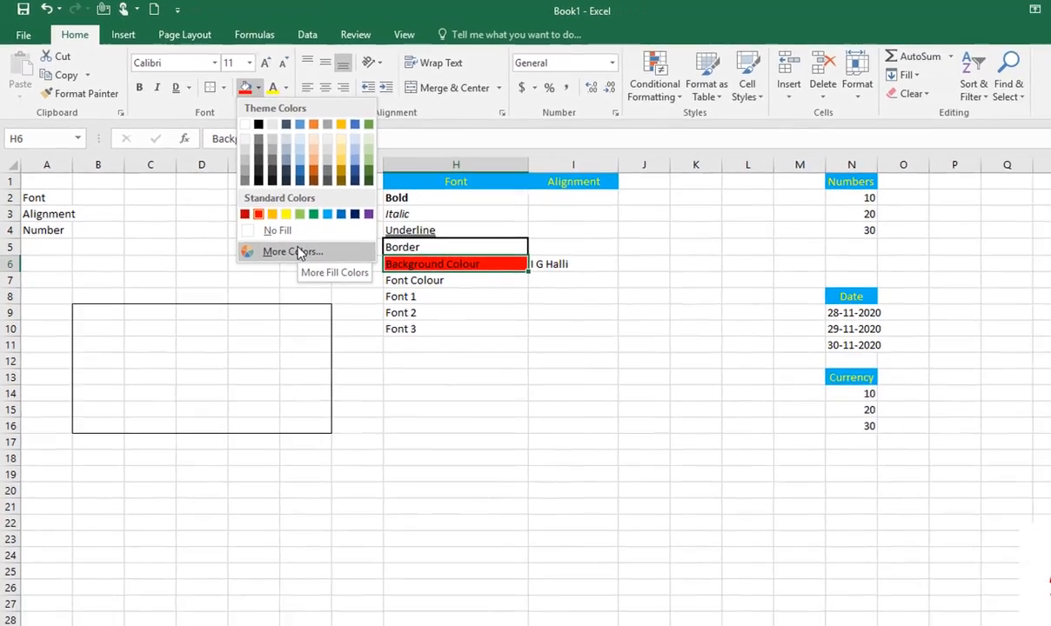
click(335, 289)
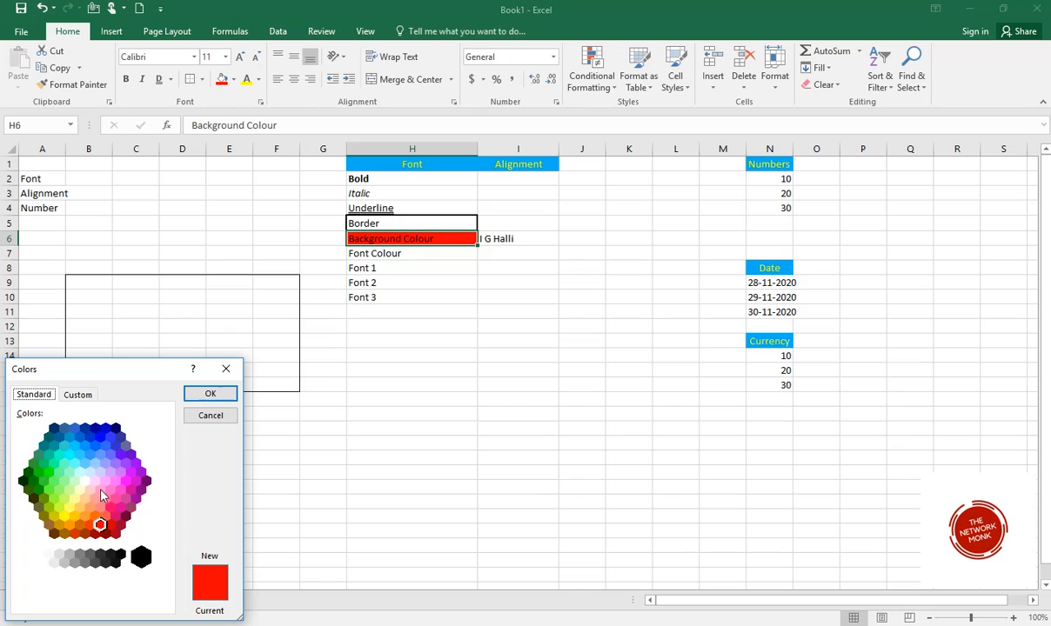
click(116, 448)
click(111, 428)
click(85, 396)
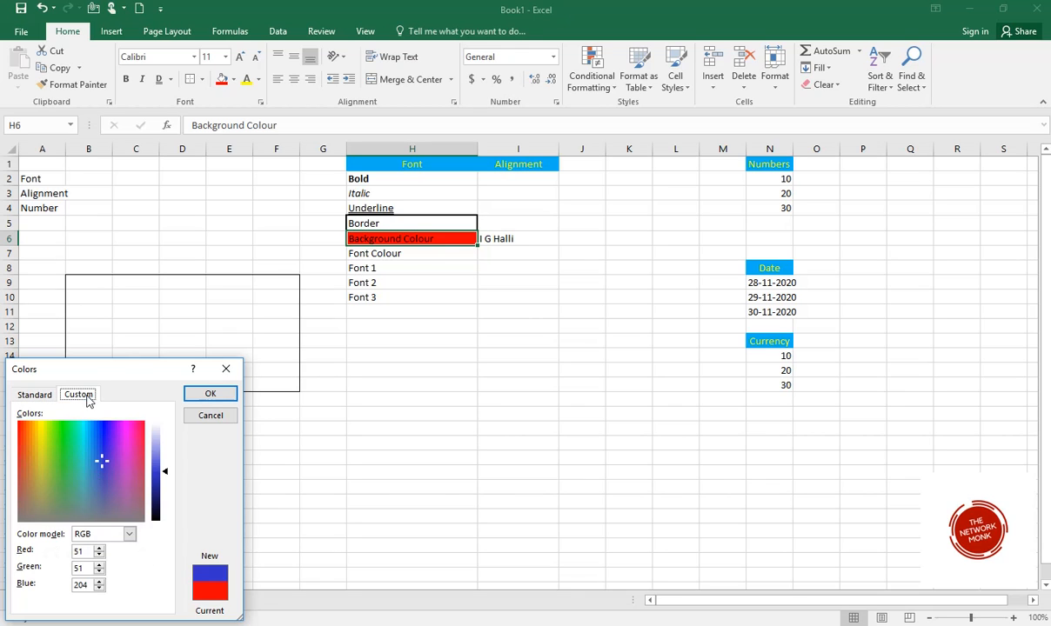
drag(75, 444, 59, 435)
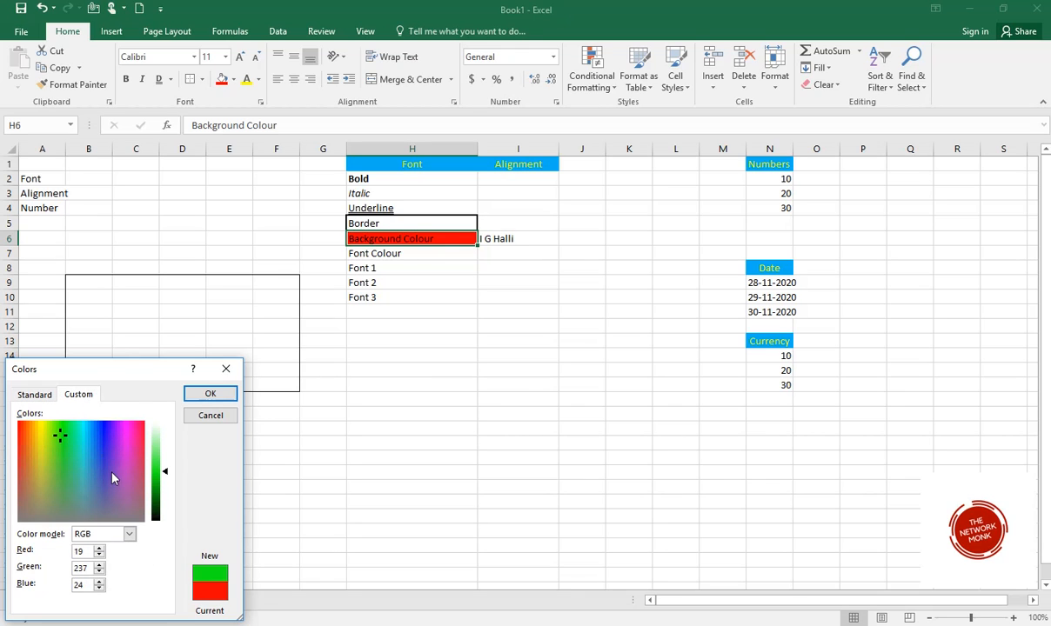
click(69, 470)
click(63, 437)
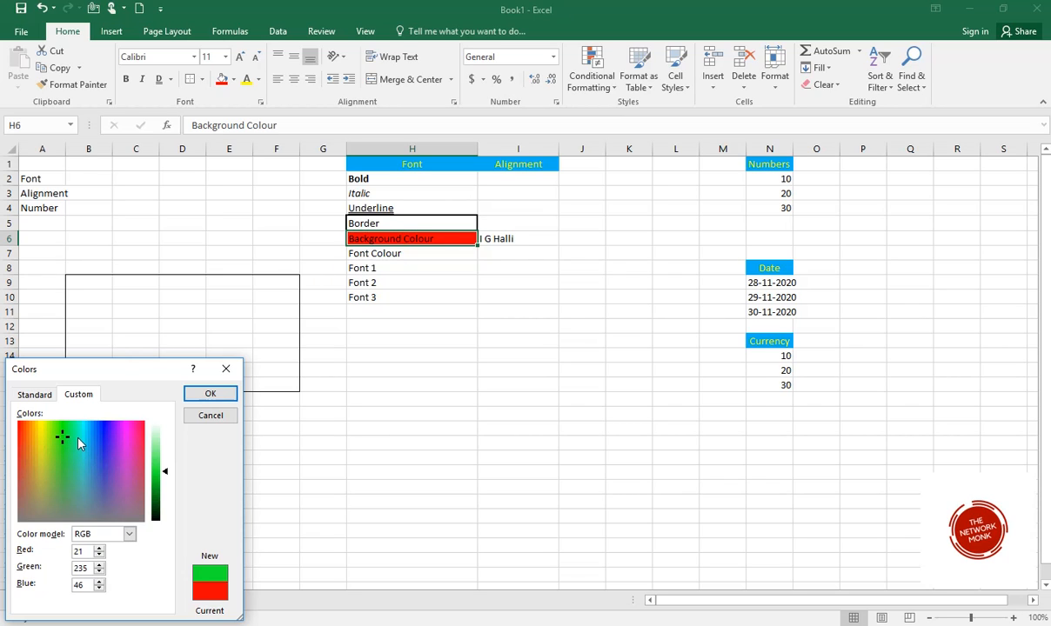
click(209, 395)
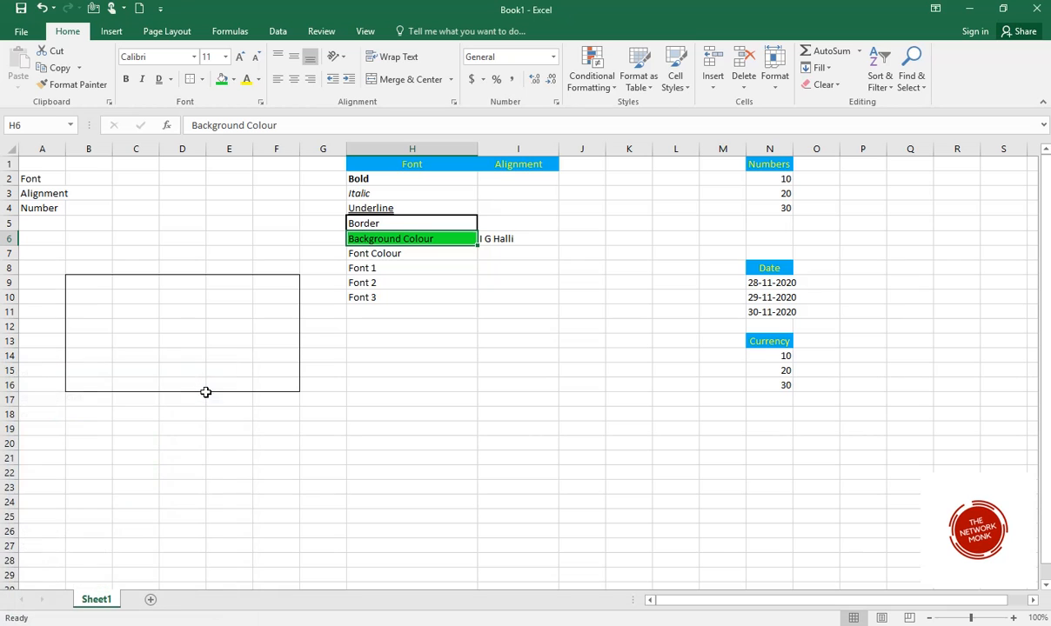
- Set the font colour of the text in cell H7 to standard red
click(401, 255)
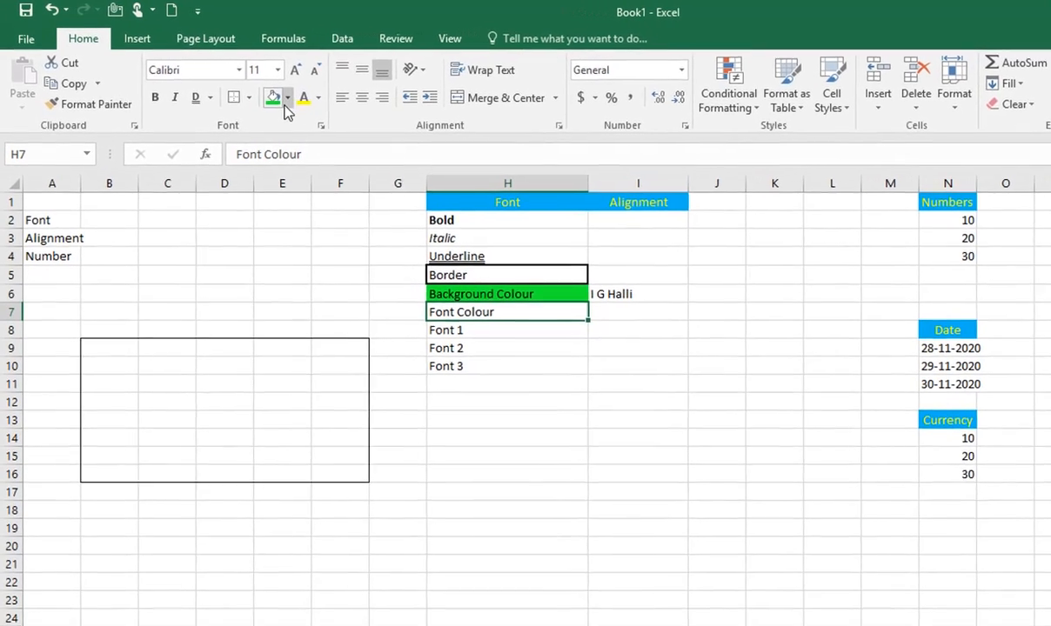
click(334, 103)
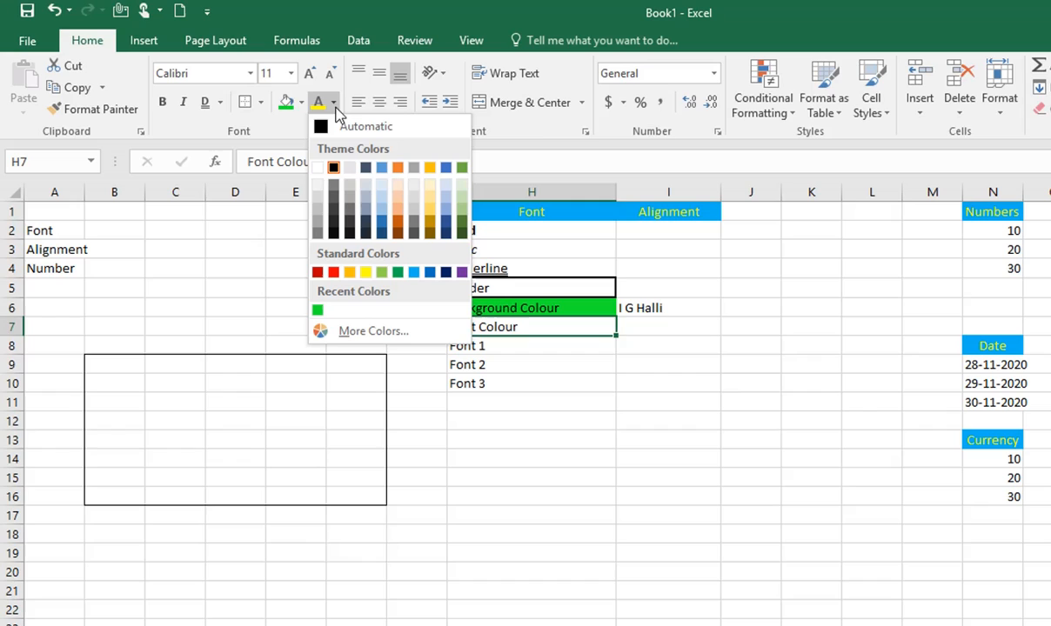
click(339, 277)
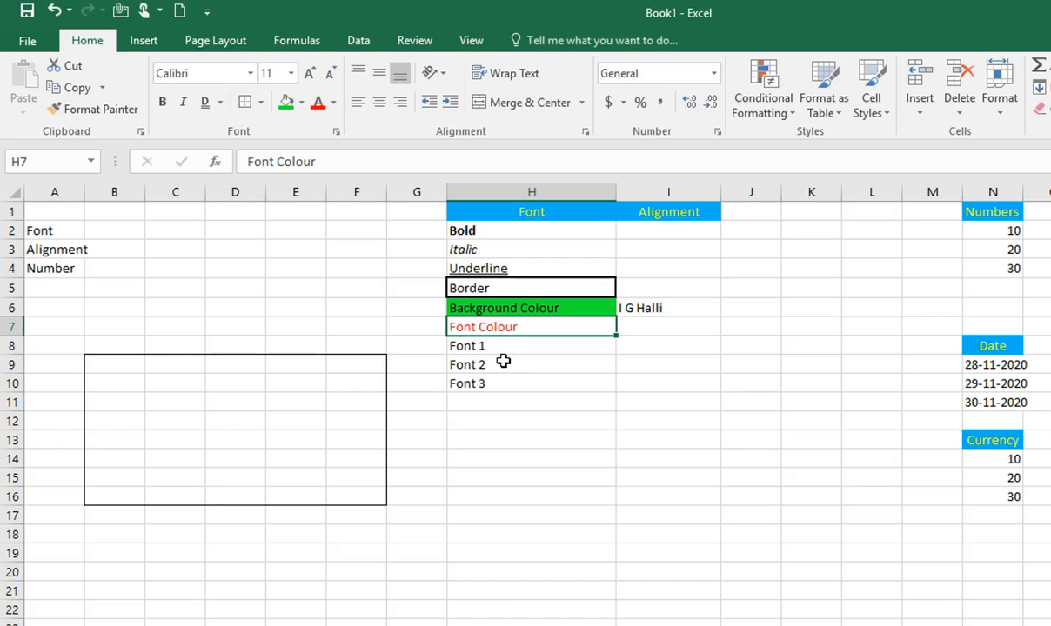
- Change the font of the Font 1 text in cell H8 to Impact
click(504, 351)
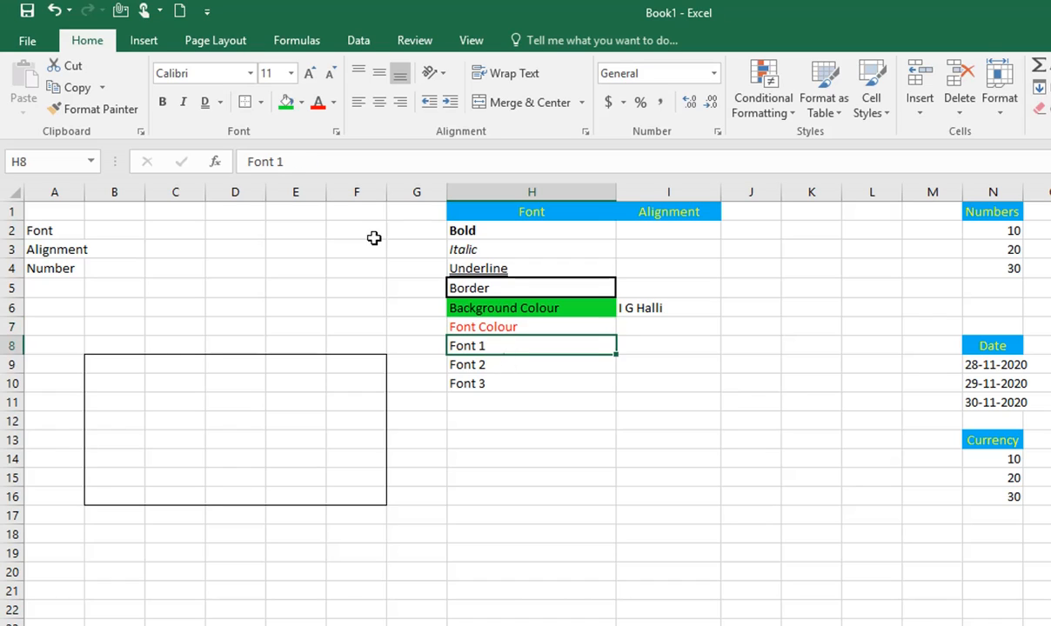
click(250, 73)
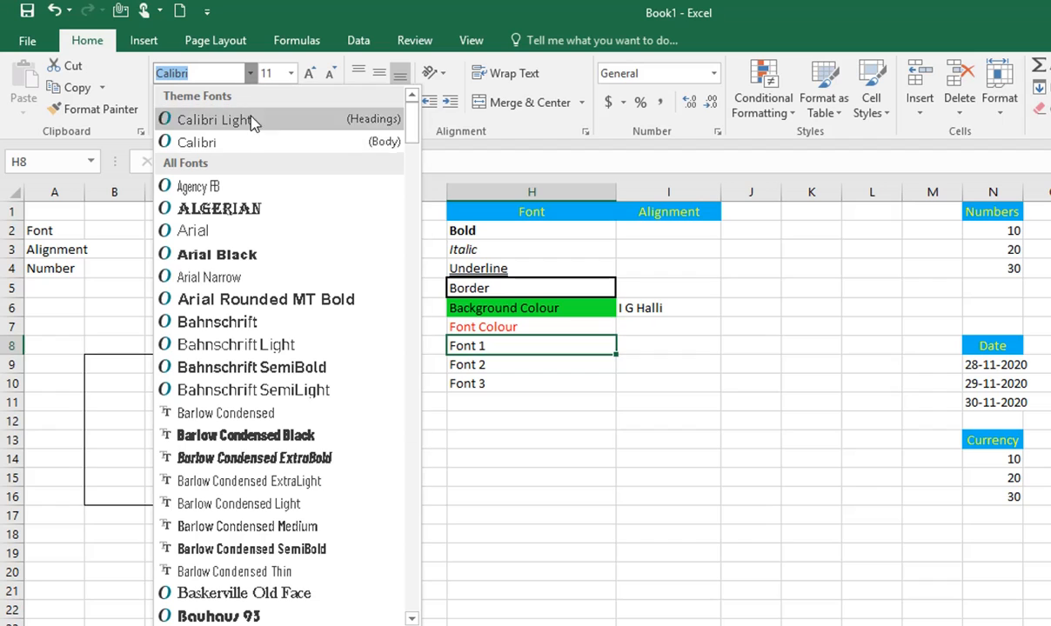
scroll(234, 443, down, 4)
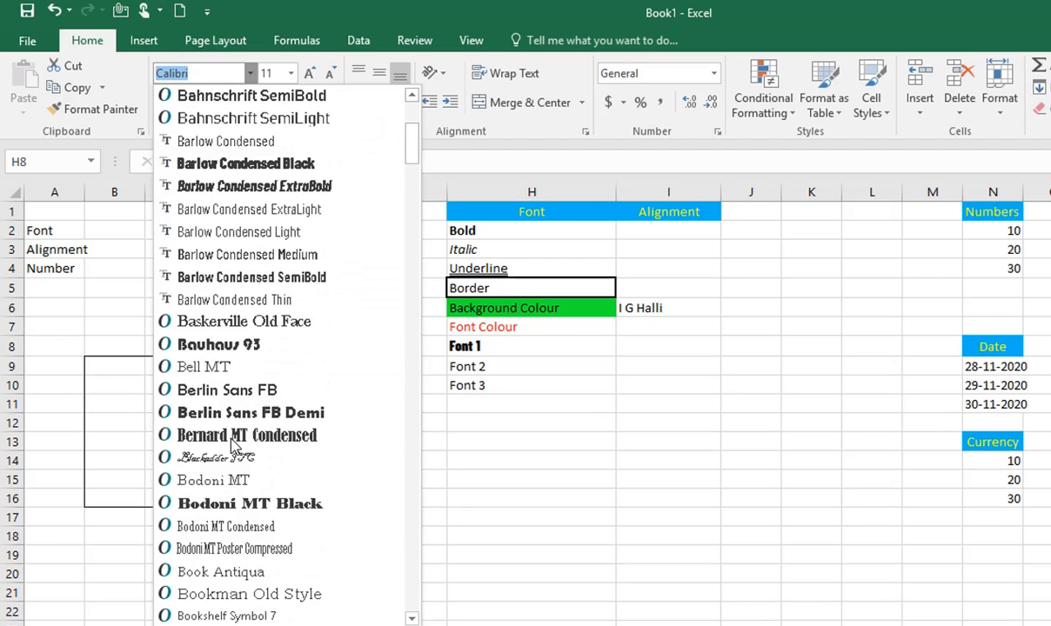
scroll(235, 446, down, 20)
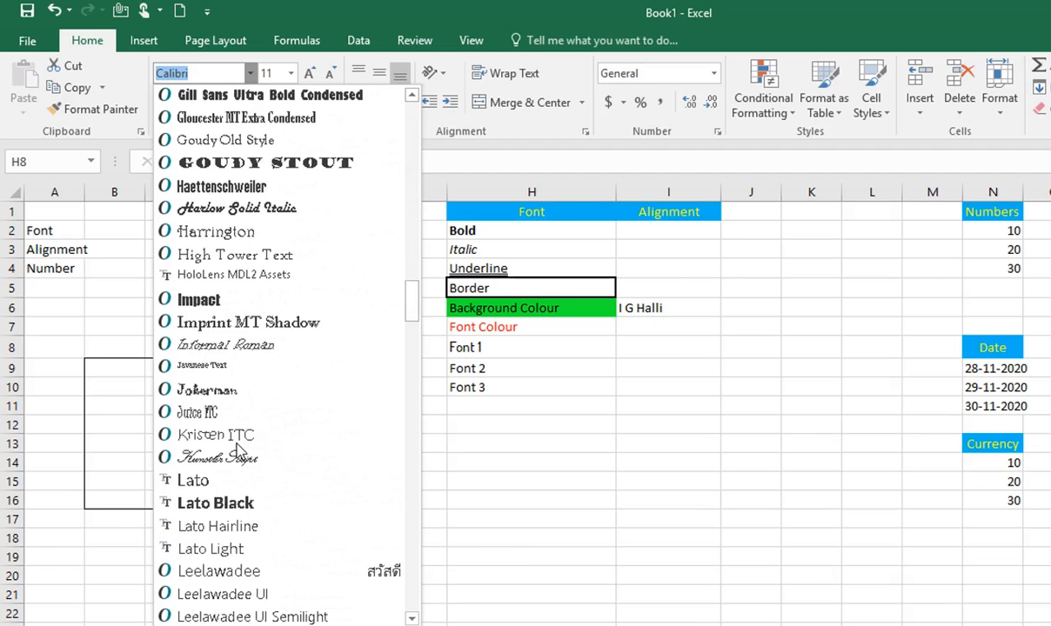
scroll(235, 445, down, 6)
scroll(208, 439, up, 4)
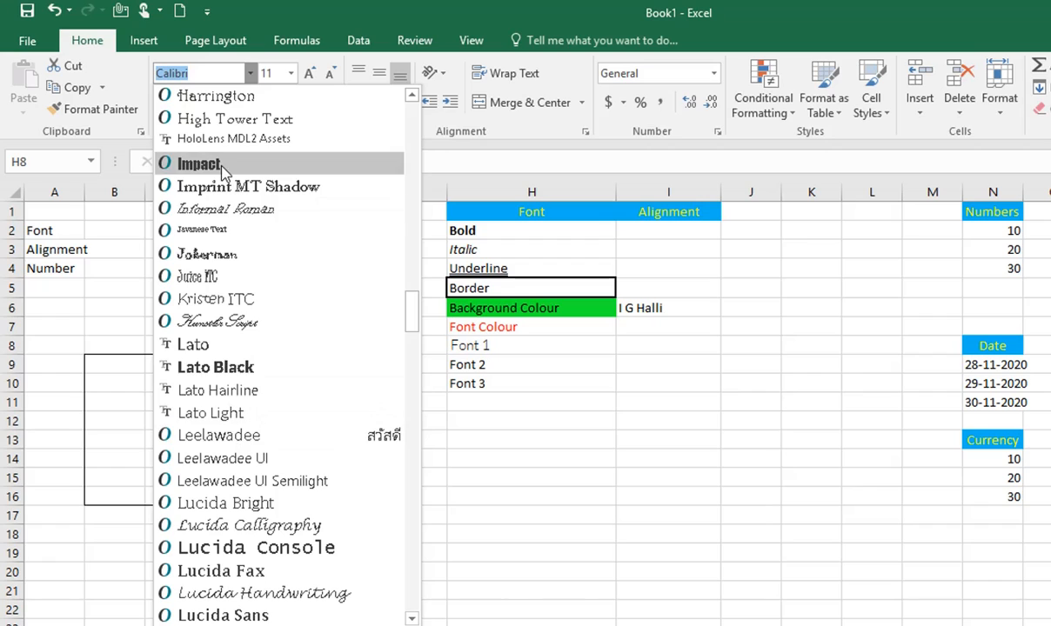
click(222, 167)
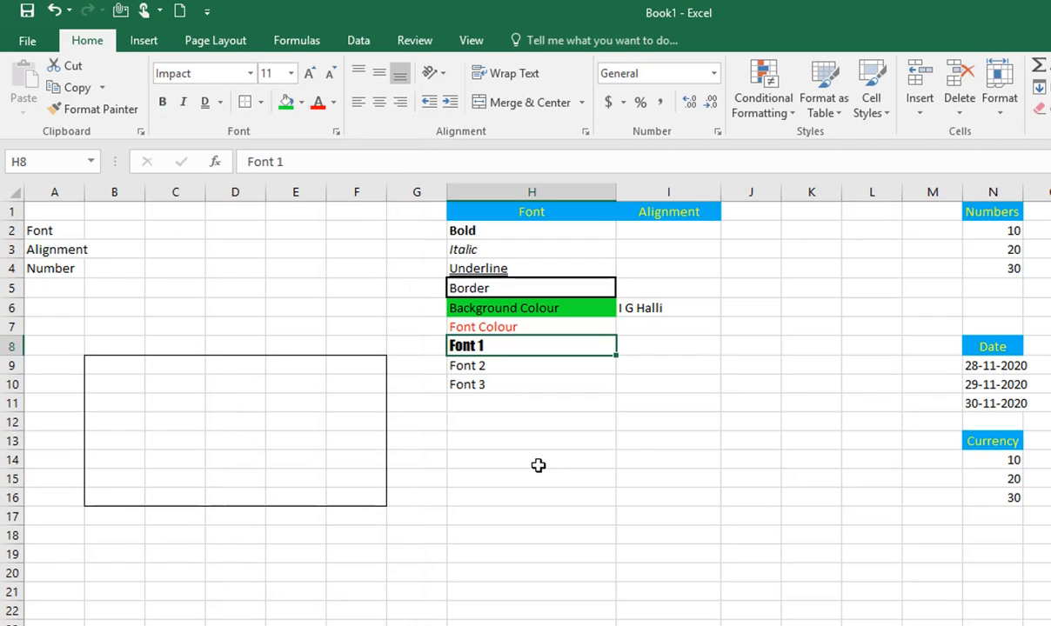
- Change the font of the Font 2 text in cell H9 to Castellar
click(492, 374)
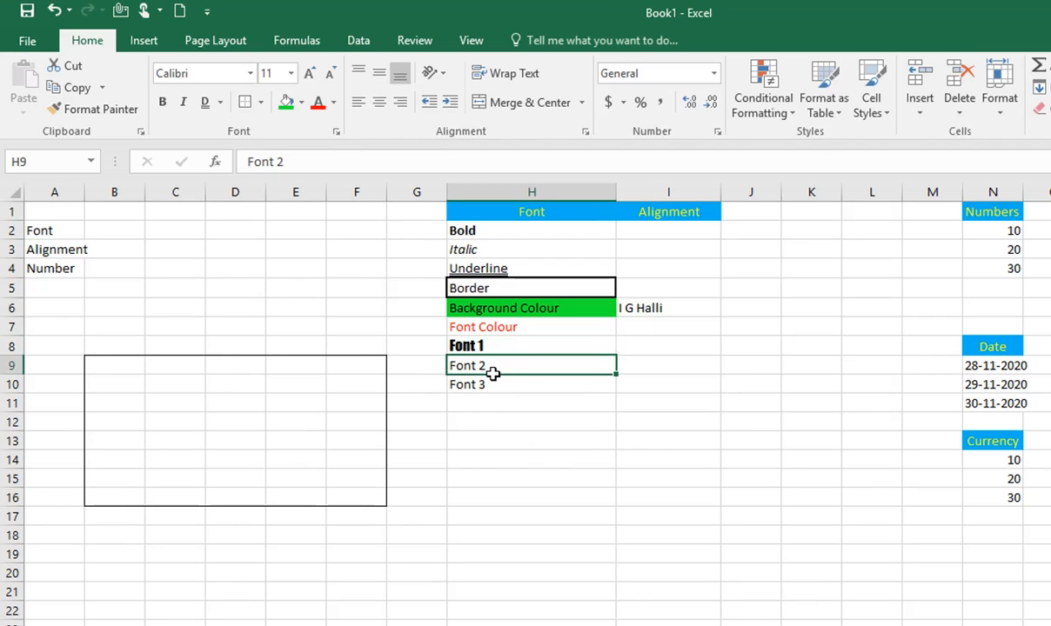
click(252, 73)
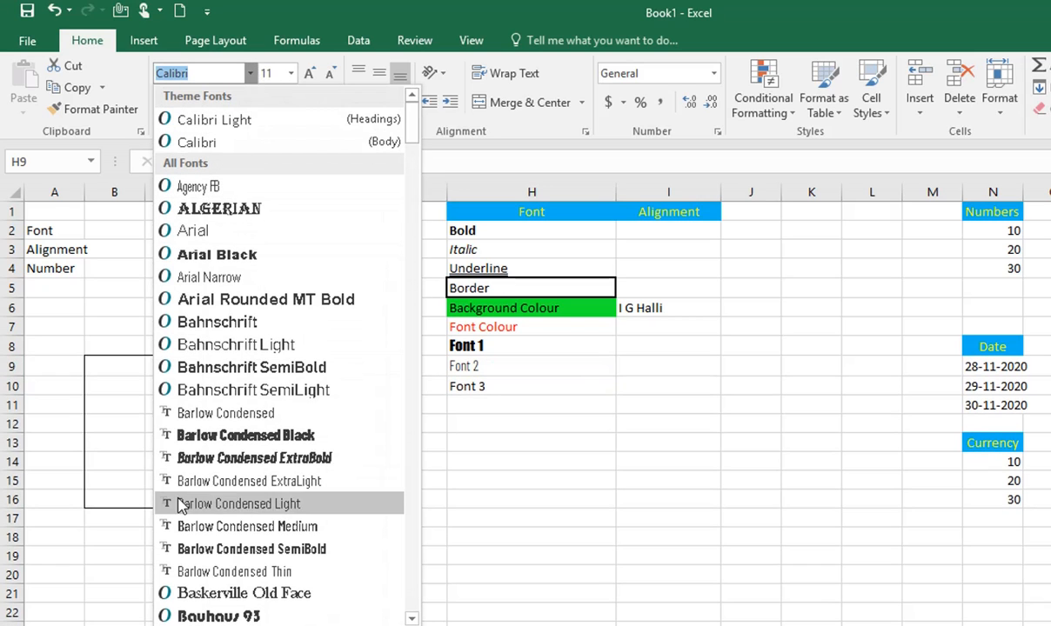
scroll(217, 584, down, 6)
click(220, 614)
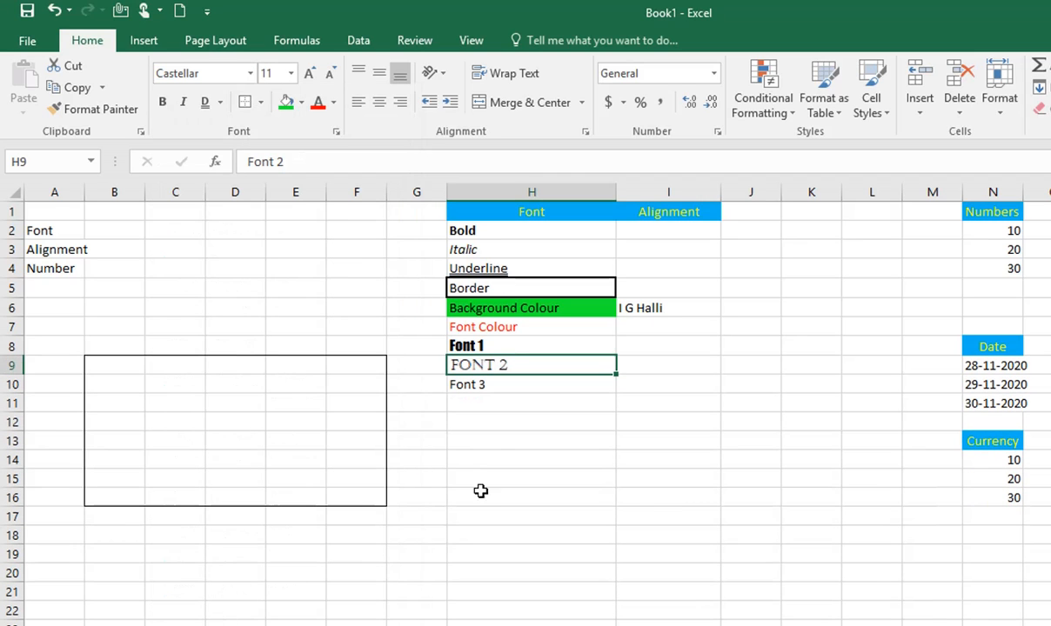
- Change the font of the Font 3 text in cell H10 to Forte
click(513, 389)
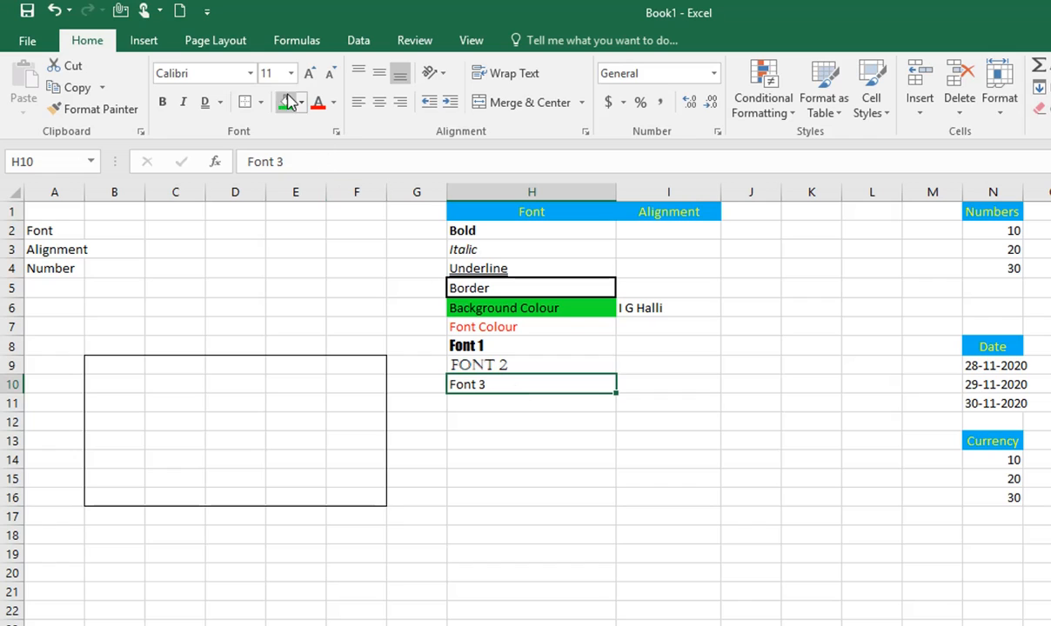
click(252, 73)
scroll(239, 574, down, 8)
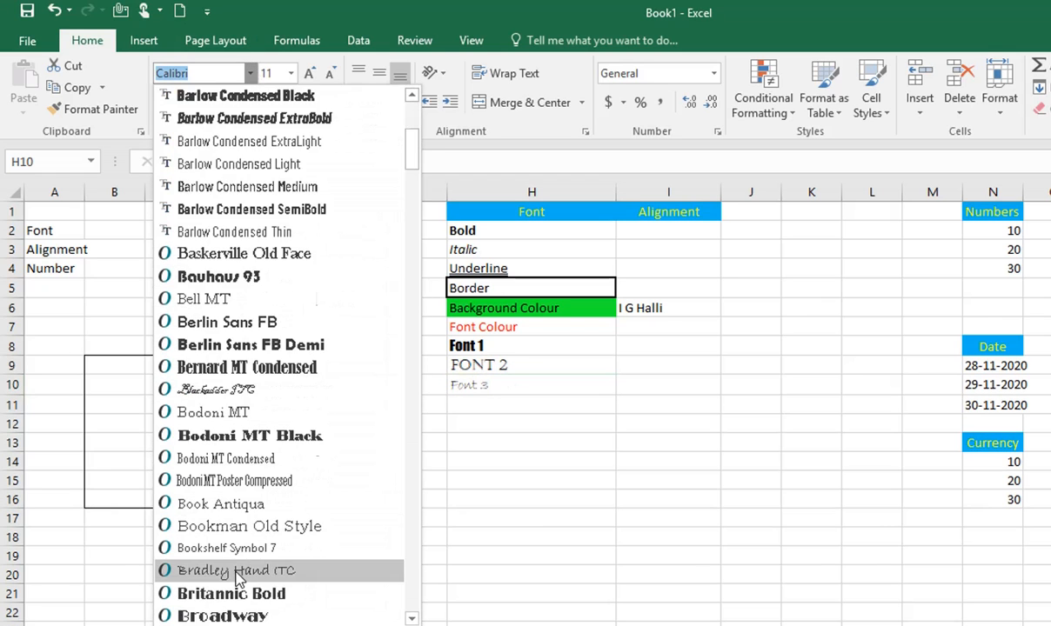
scroll(240, 581, down, 5)
click(236, 572)
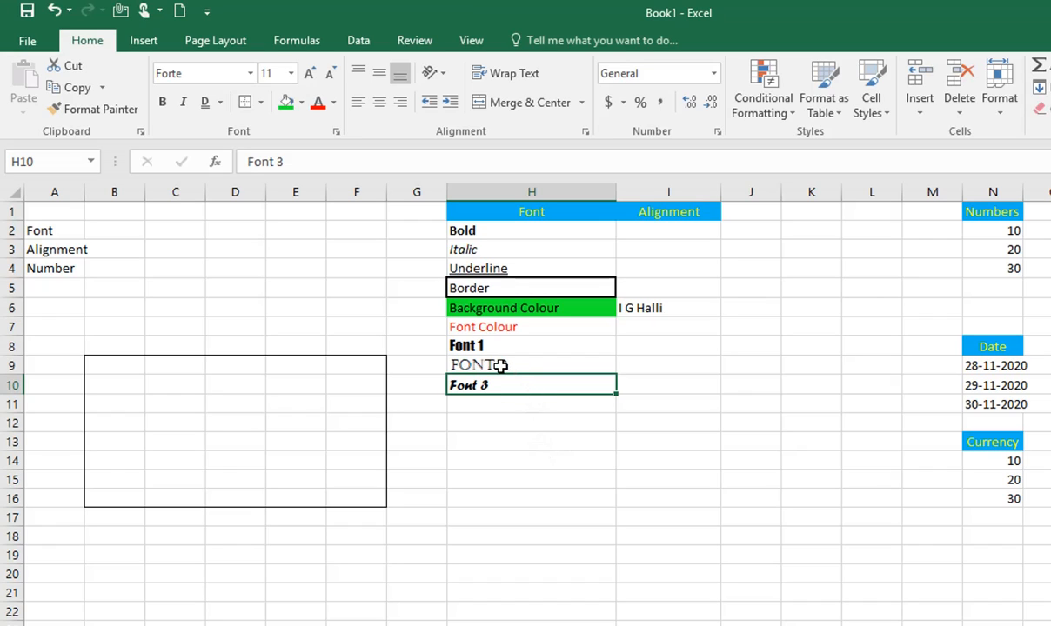
- Increase the font size of cell H10 step by step up to 48
click(309, 74)
click(308, 75)
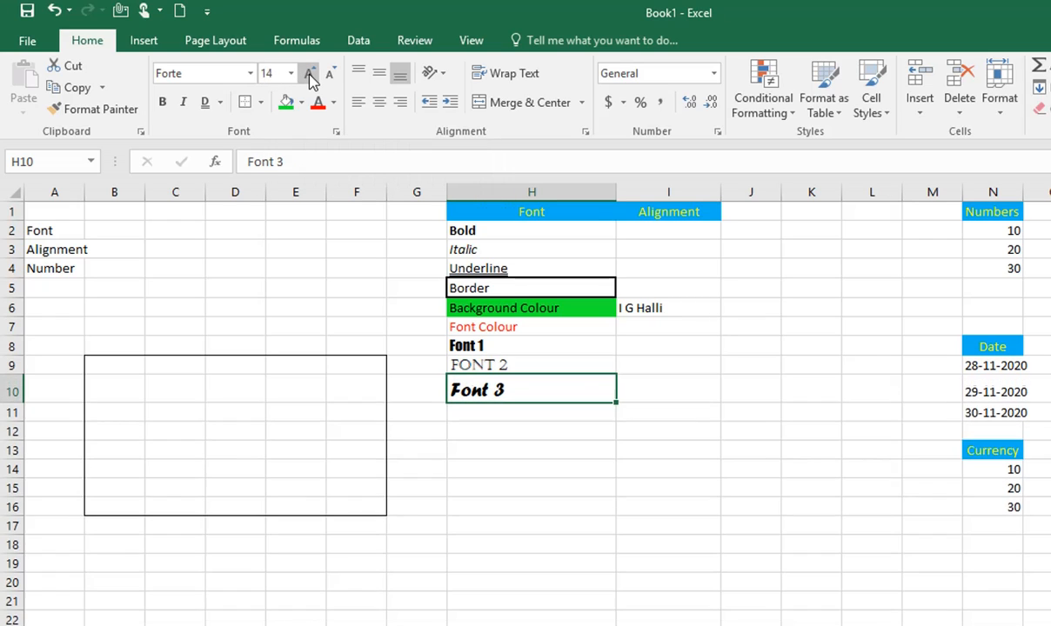
click(310, 75)
click(310, 75)
click(310, 74)
click(310, 74)
click(310, 75)
click(310, 75)
click(309, 75)
click(310, 74)
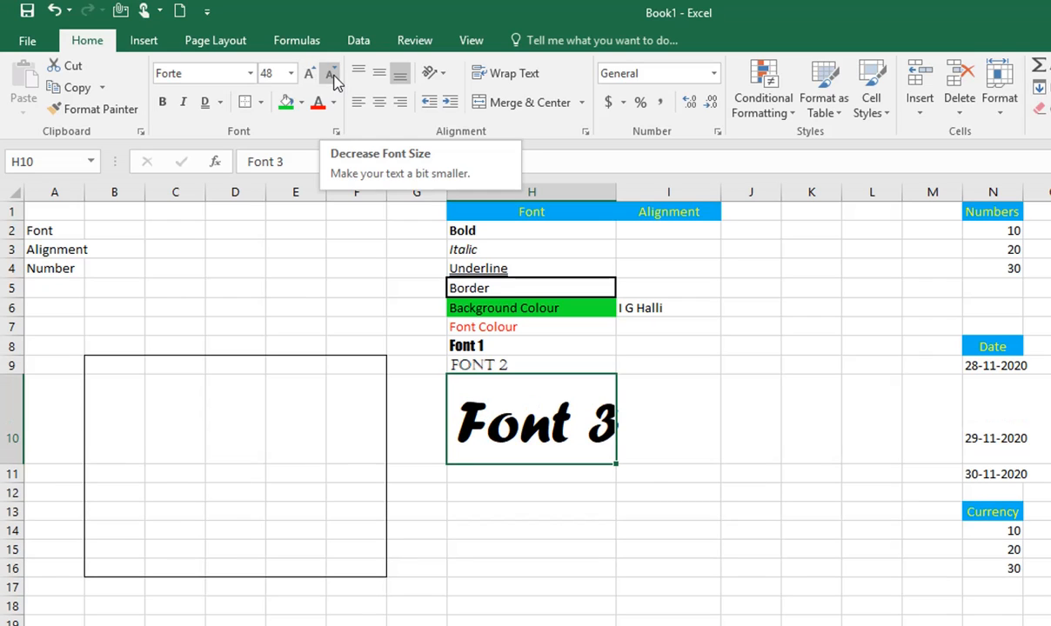
- Decrease the font size of cell H10 step by step to 12, and finally set it to 8
click(331, 75)
click(332, 75)
click(331, 74)
click(332, 75)
click(331, 75)
click(331, 75)
click(331, 75)
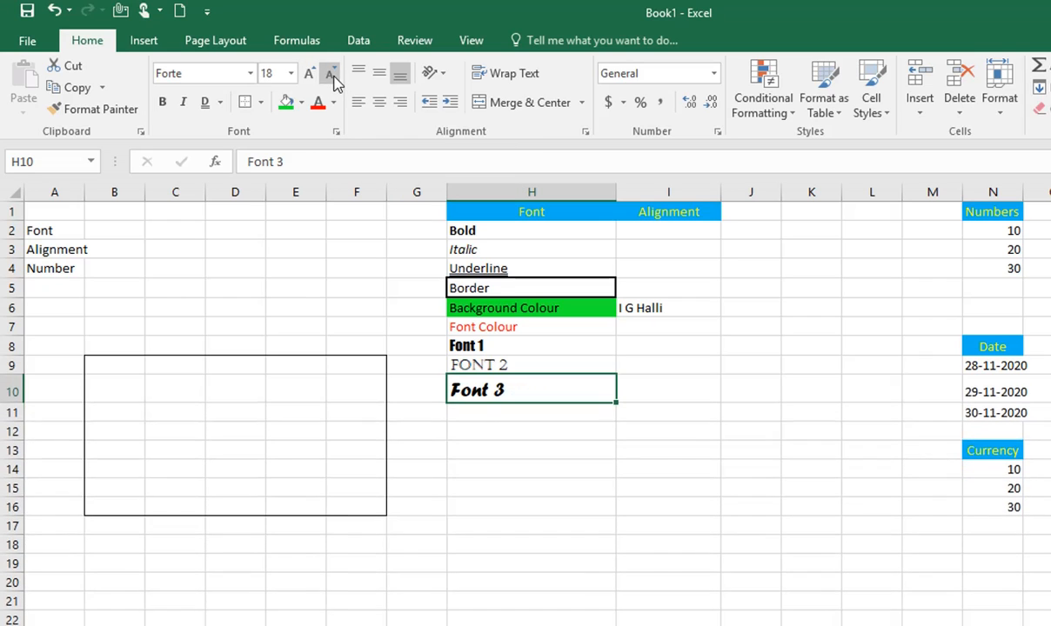
click(331, 75)
click(332, 75)
click(332, 75)
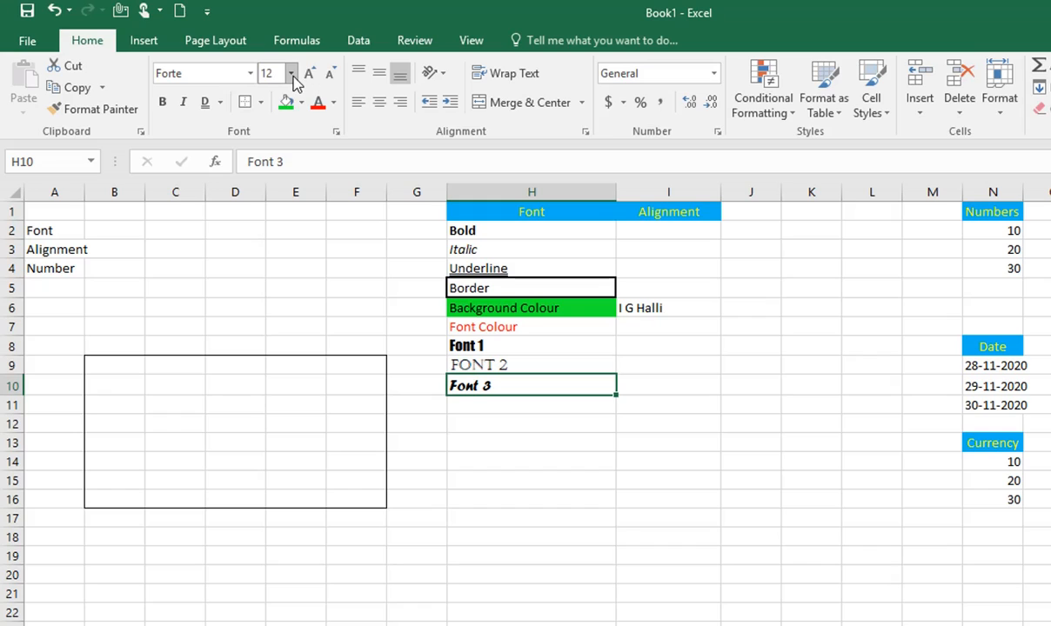
click(292, 75)
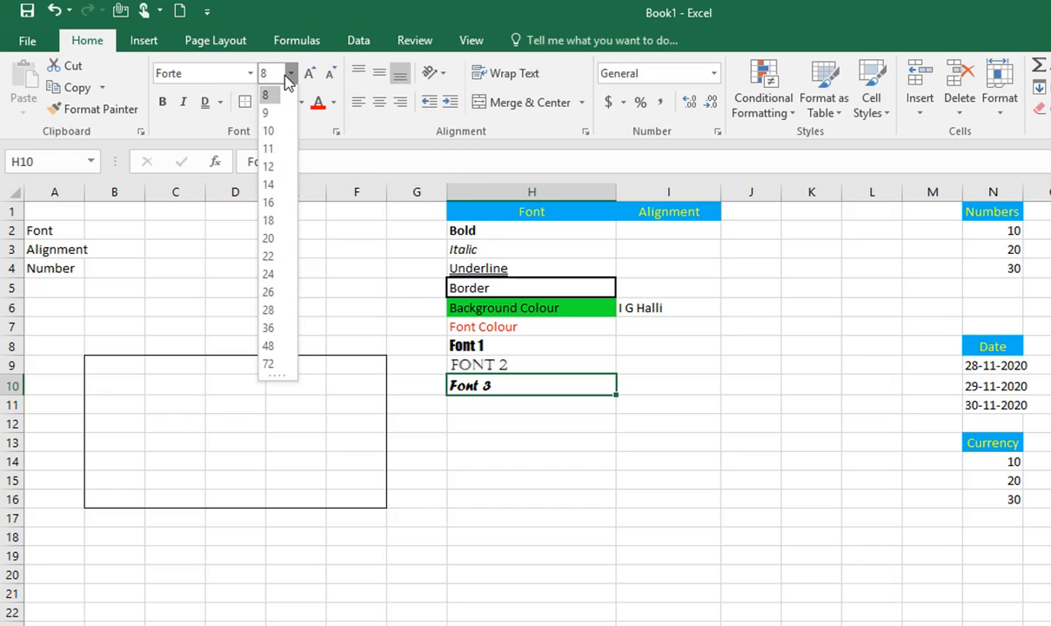
click(266, 95)
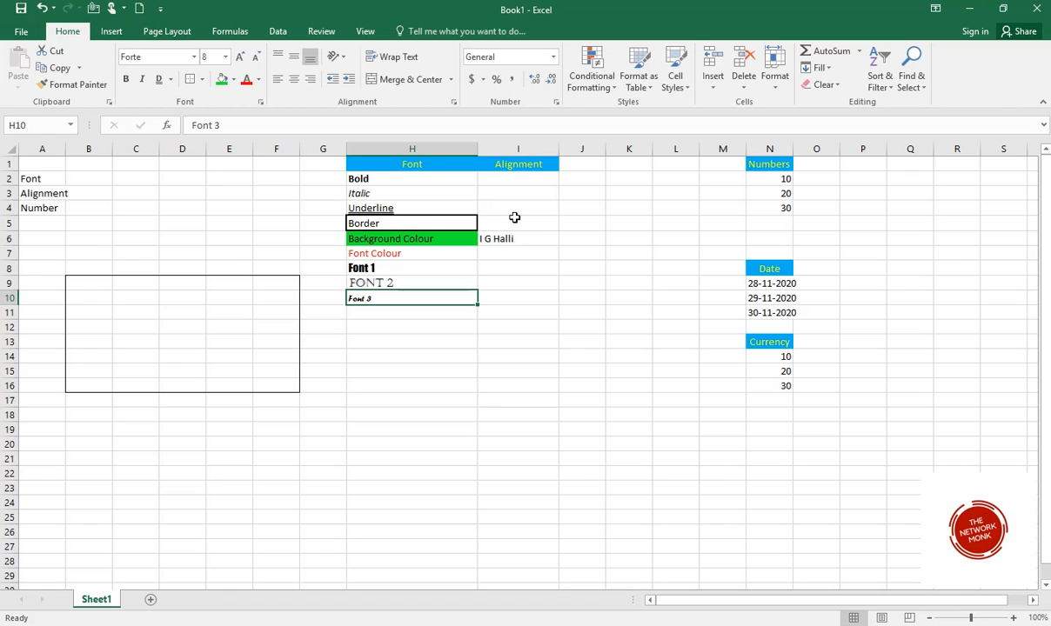
- Merge and centre the range I2:I10, toggling the merge off once and reapplying it
drag(499, 178, 534, 302)
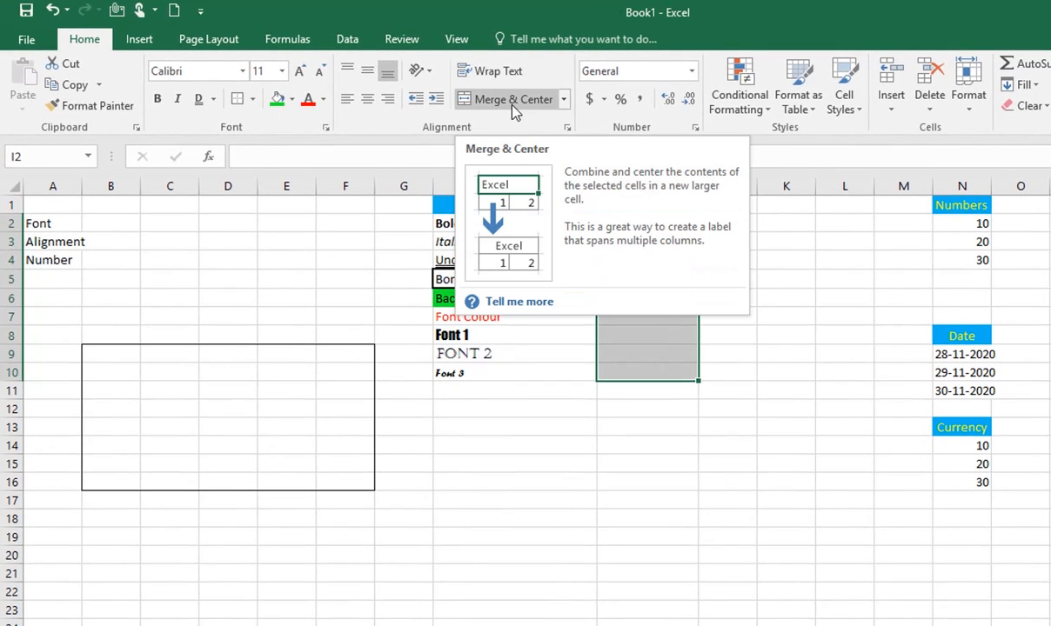
click(512, 106)
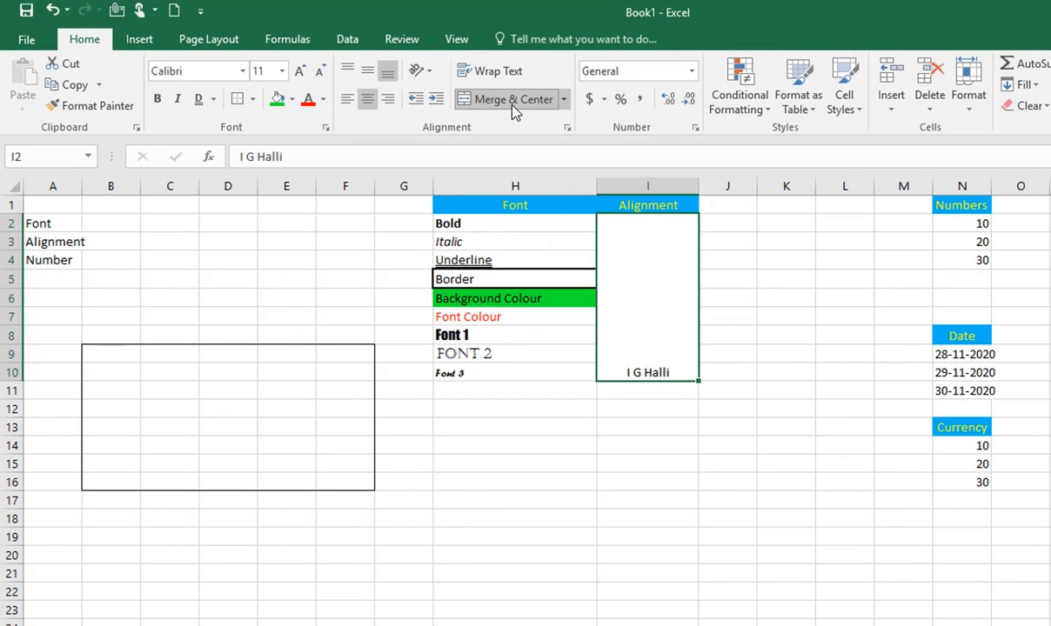
click(513, 106)
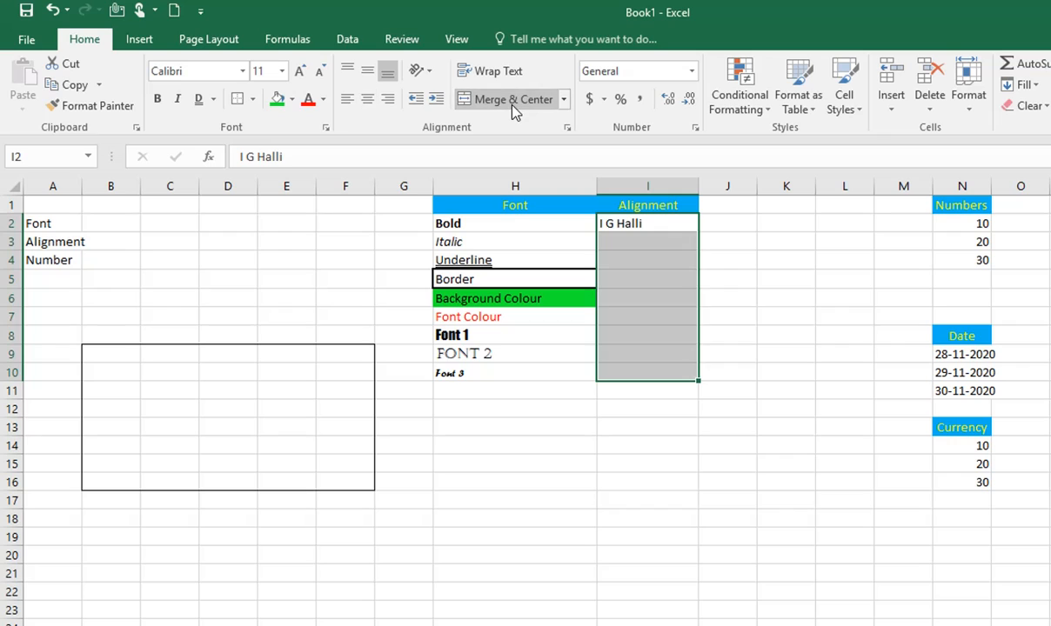
click(512, 105)
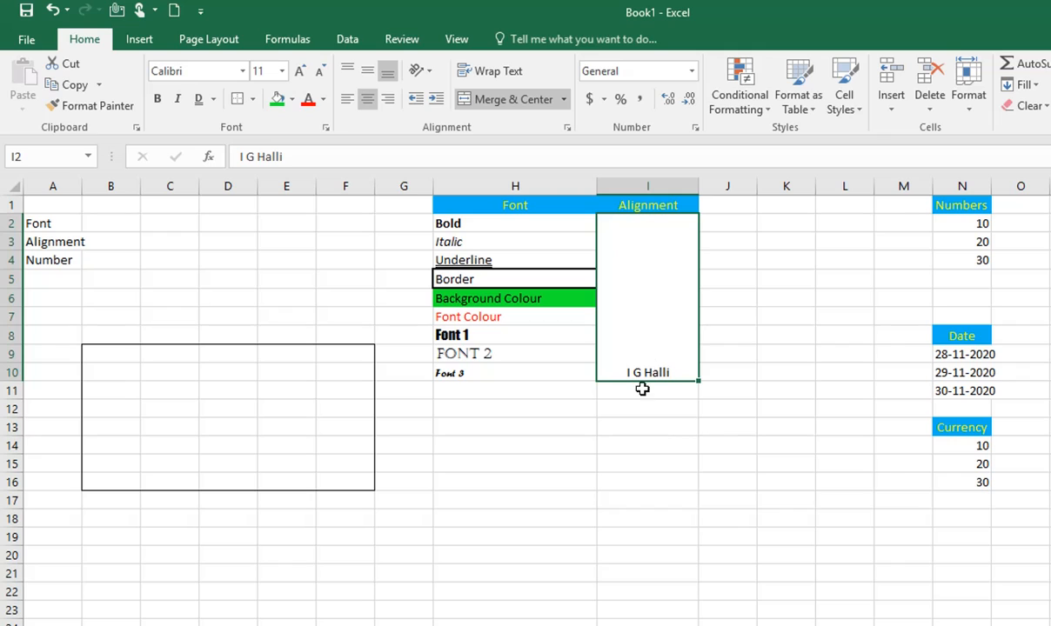
- Try middle, top, middle and bottom vertical alignment on the text in merged cell I2:I10
click(368, 71)
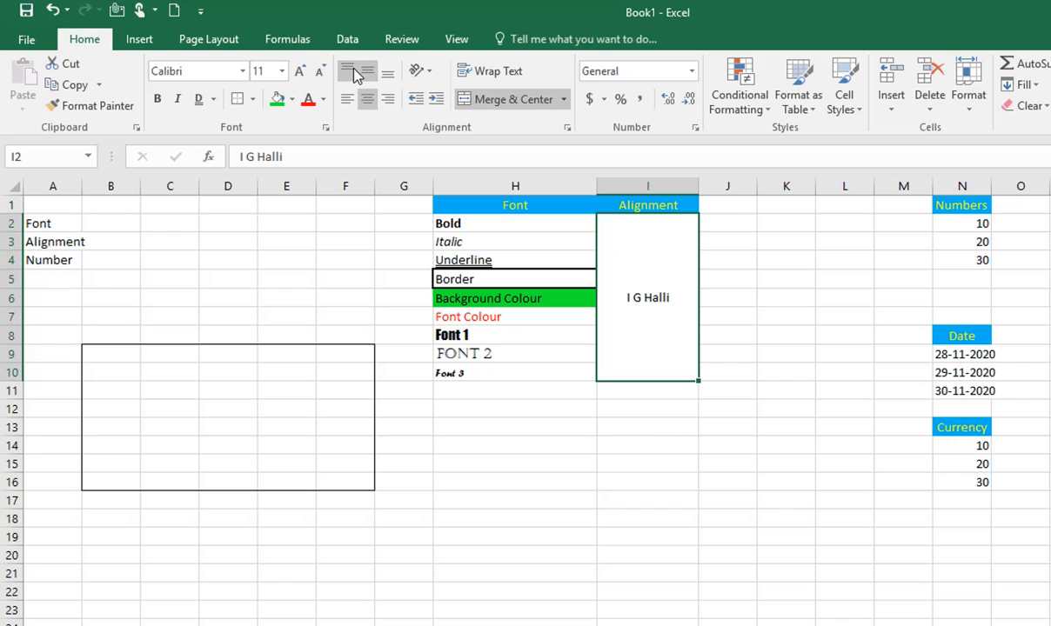
click(349, 73)
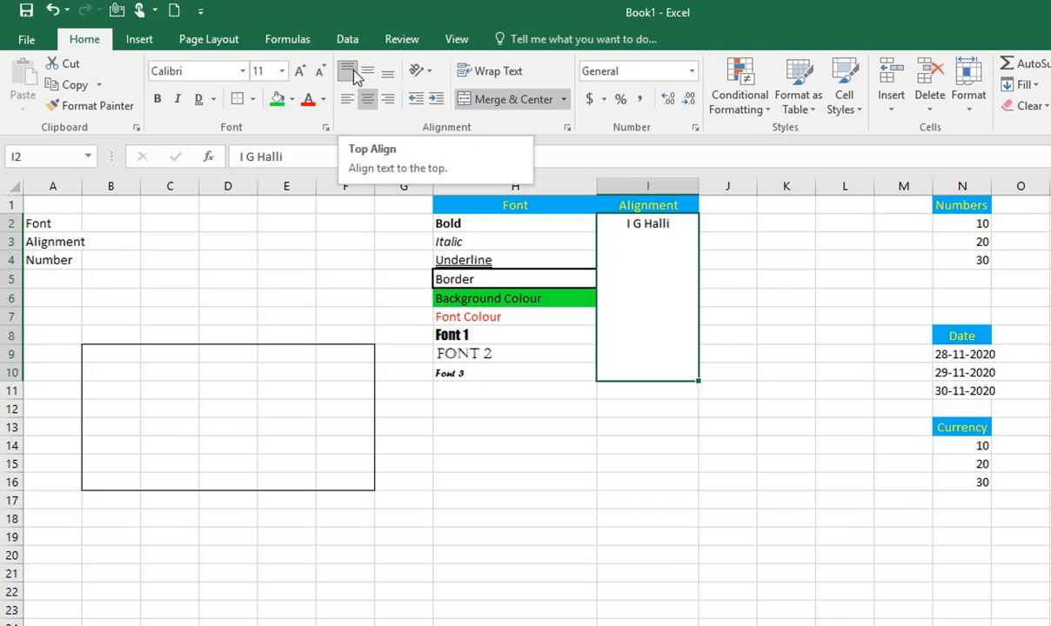
click(367, 73)
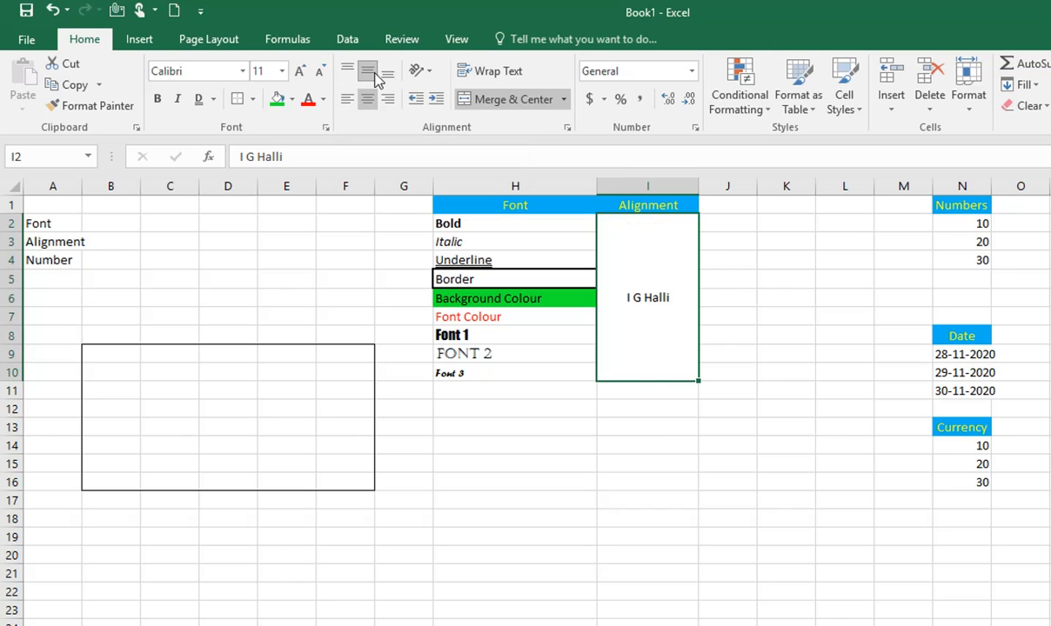
click(387, 72)
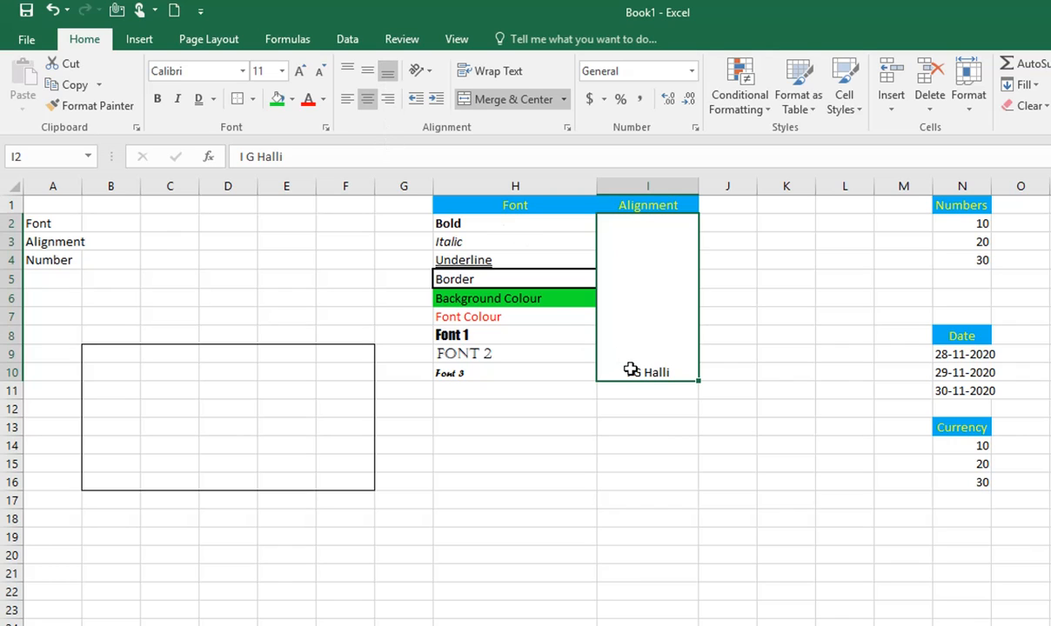
- Try left and right alignment on merged cell I2:I10, and centre its text horizontally and vertically
click(348, 102)
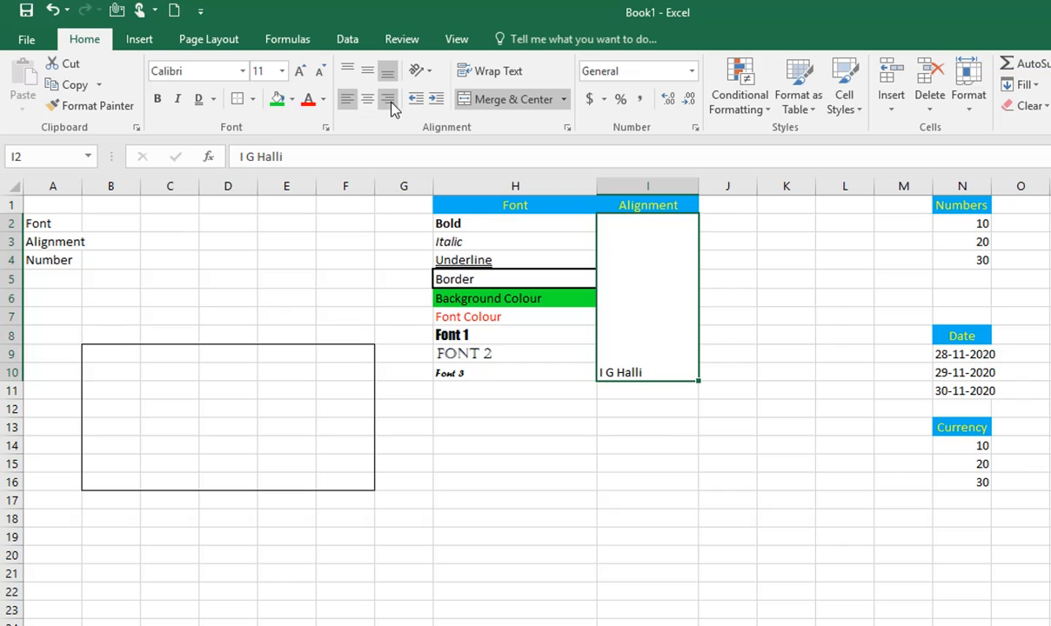
click(389, 102)
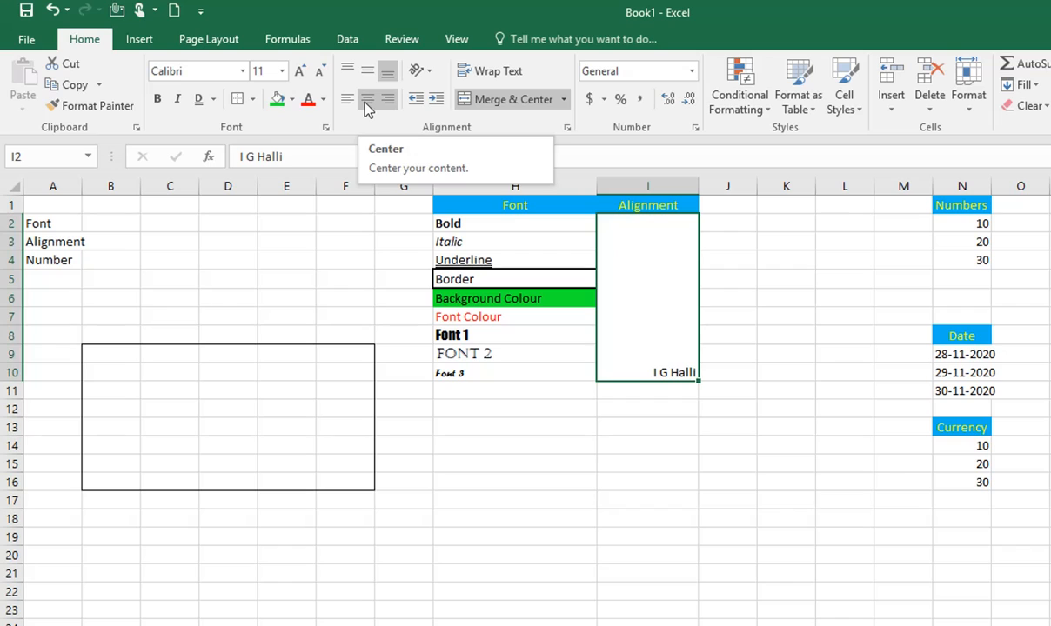
click(366, 105)
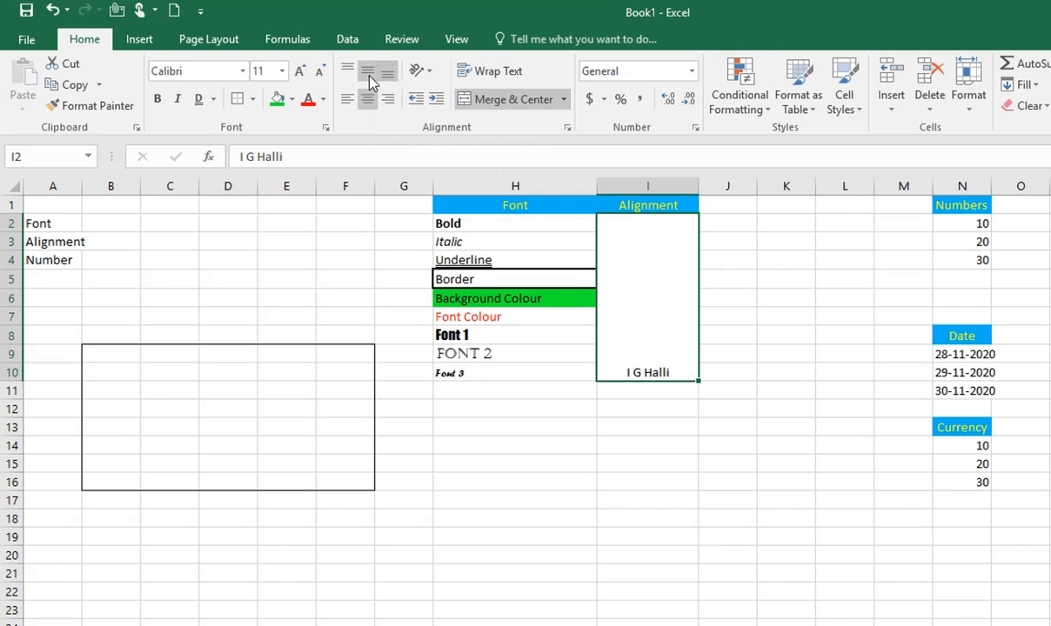
click(370, 76)
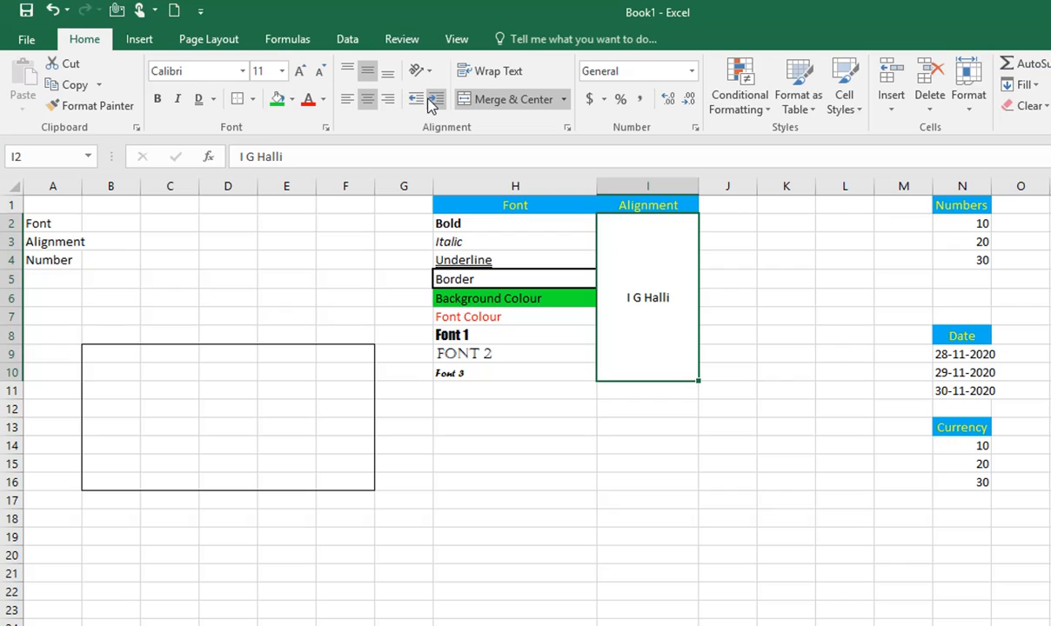
- Increase the indent of the text in merged cell I2:I10 by four levels and decrease it by one
click(429, 101)
click(432, 104)
click(433, 105)
click(432, 105)
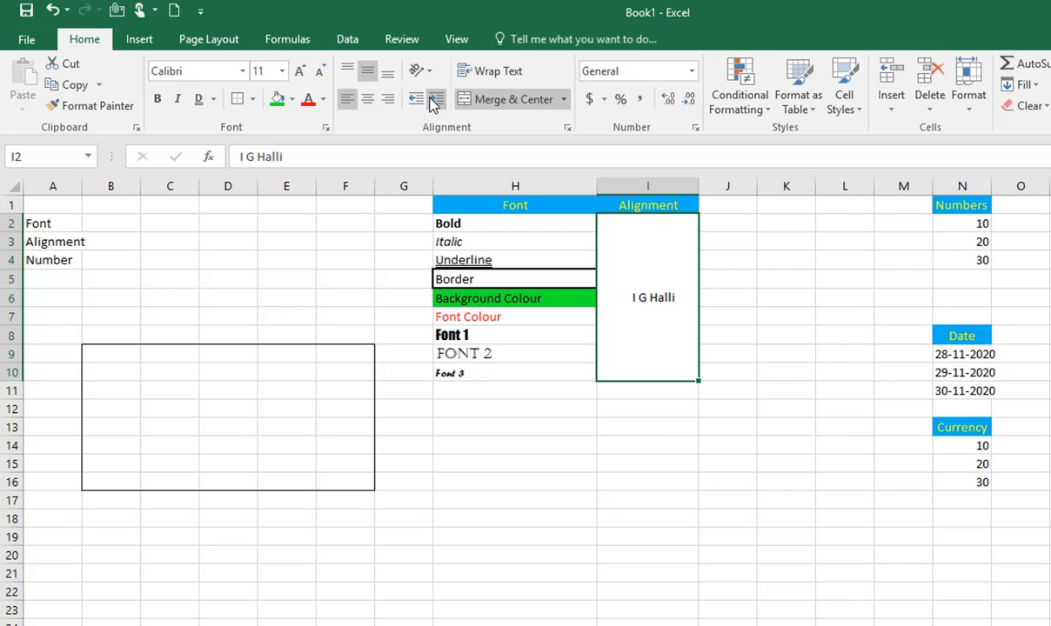
click(422, 102)
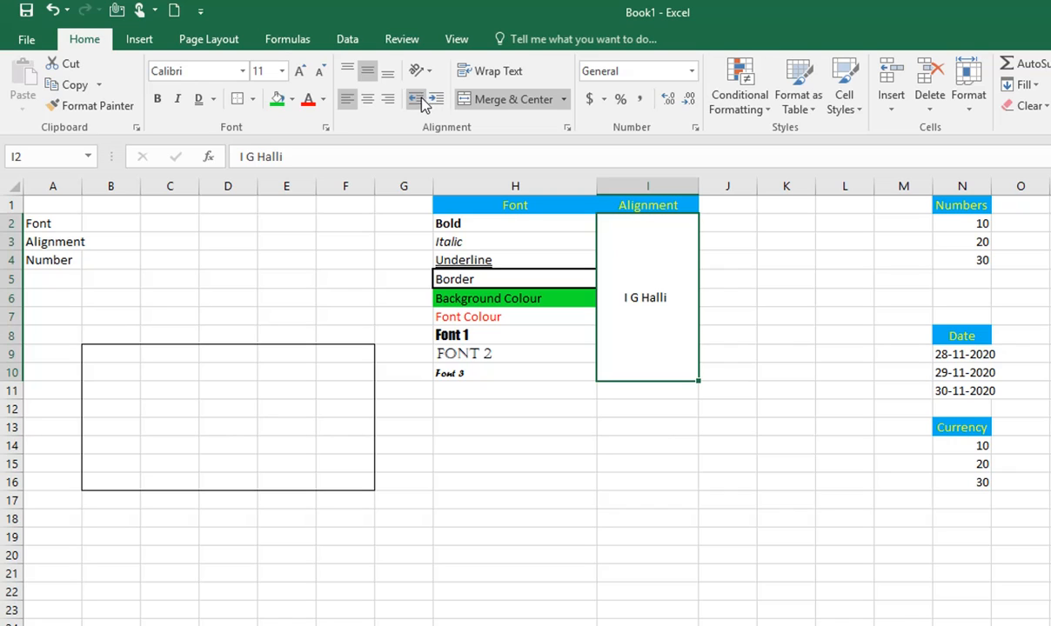
- Review the text orientation options and the cell alignment settings for merged cell I2:I10, leaving them unchanged
click(428, 74)
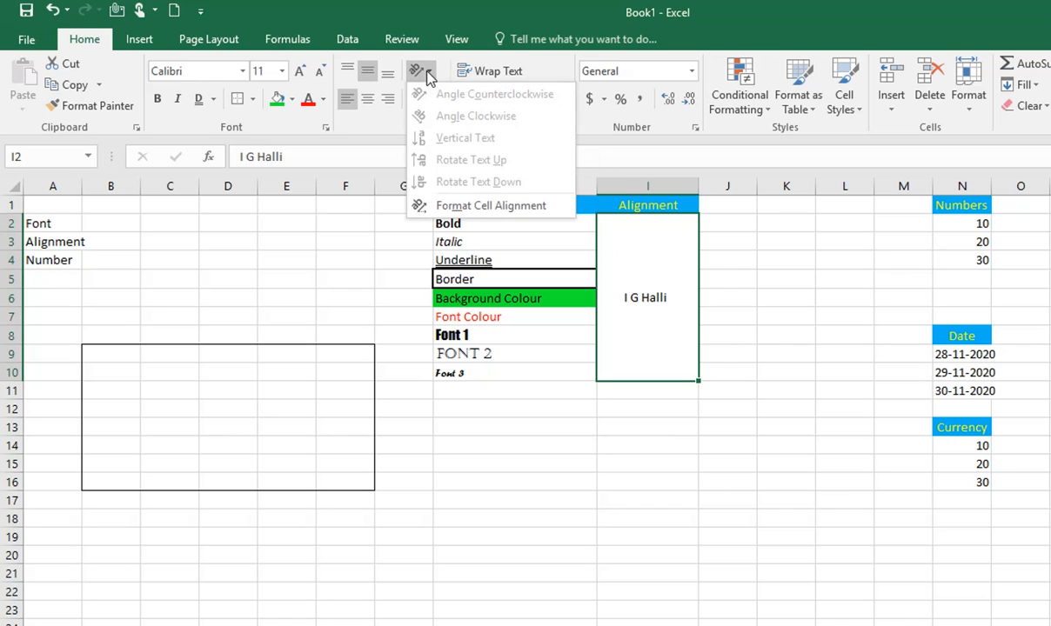
click(656, 300)
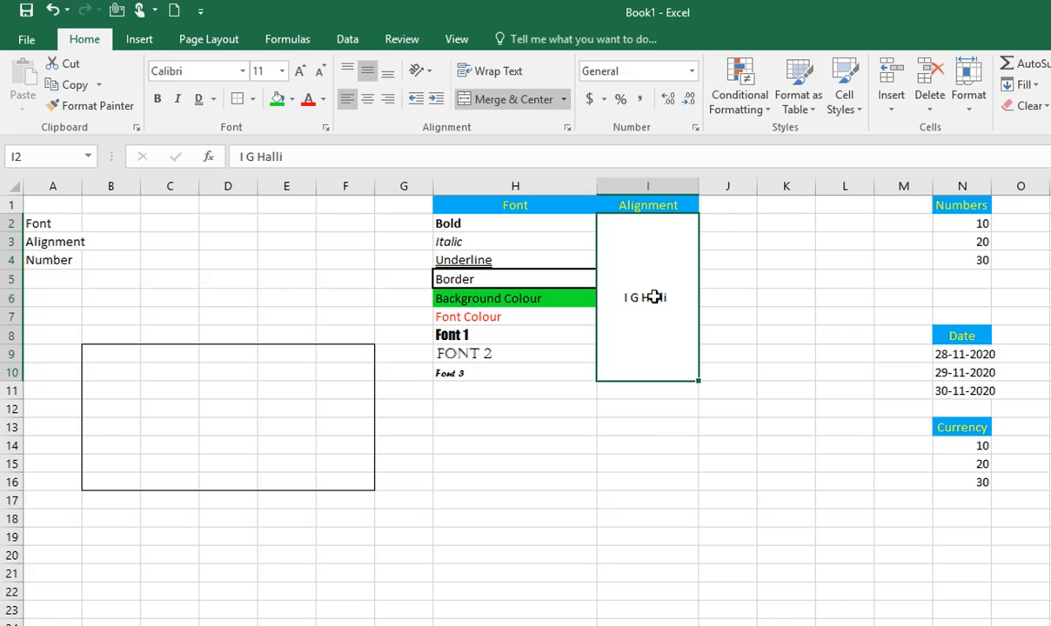
click(426, 72)
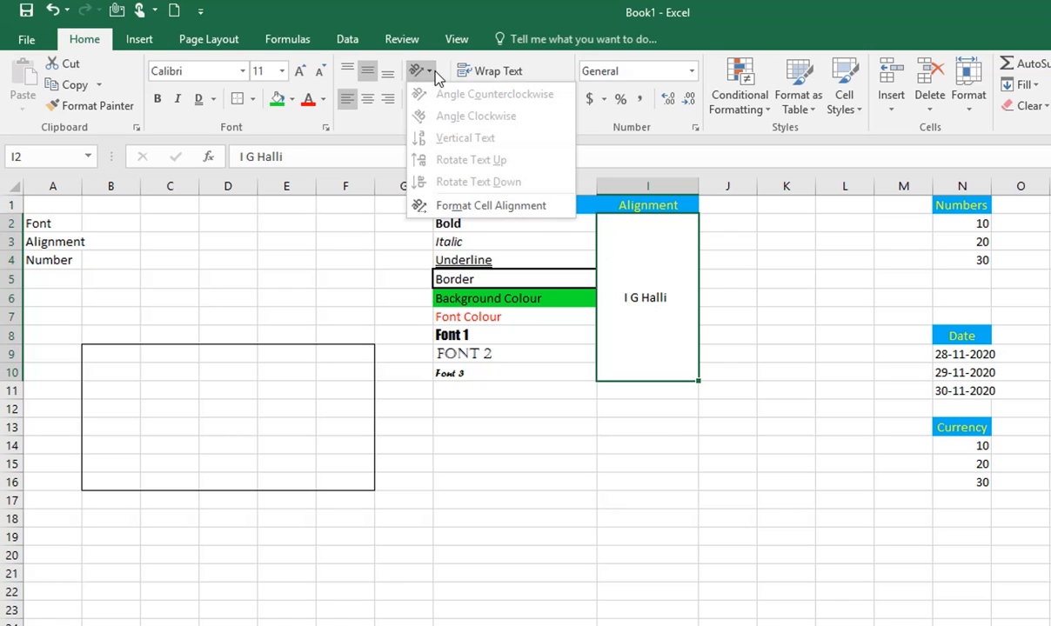
click(459, 205)
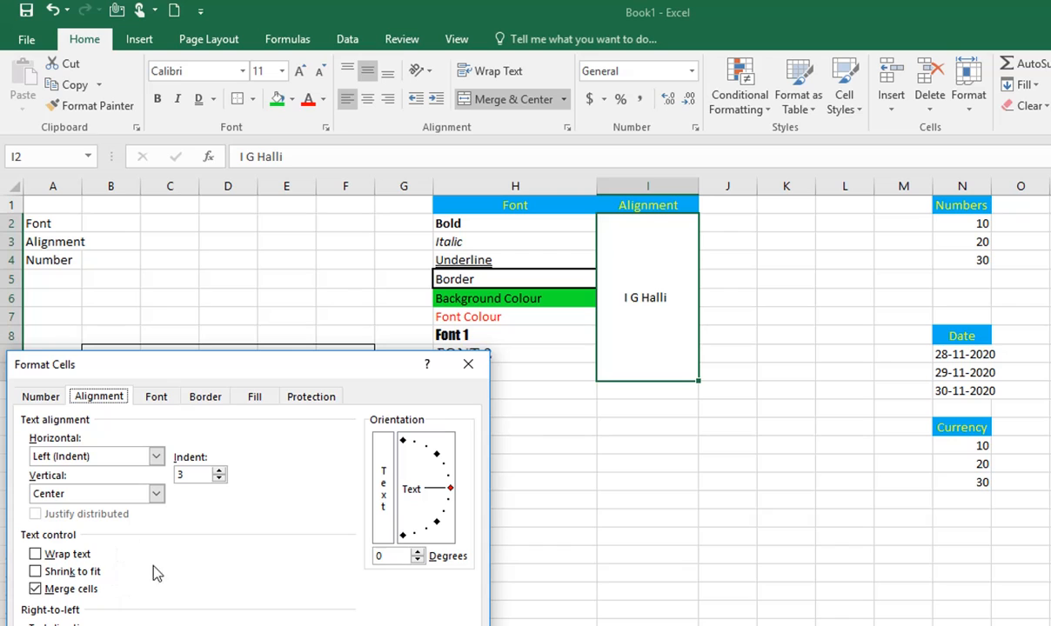
click(481, 363)
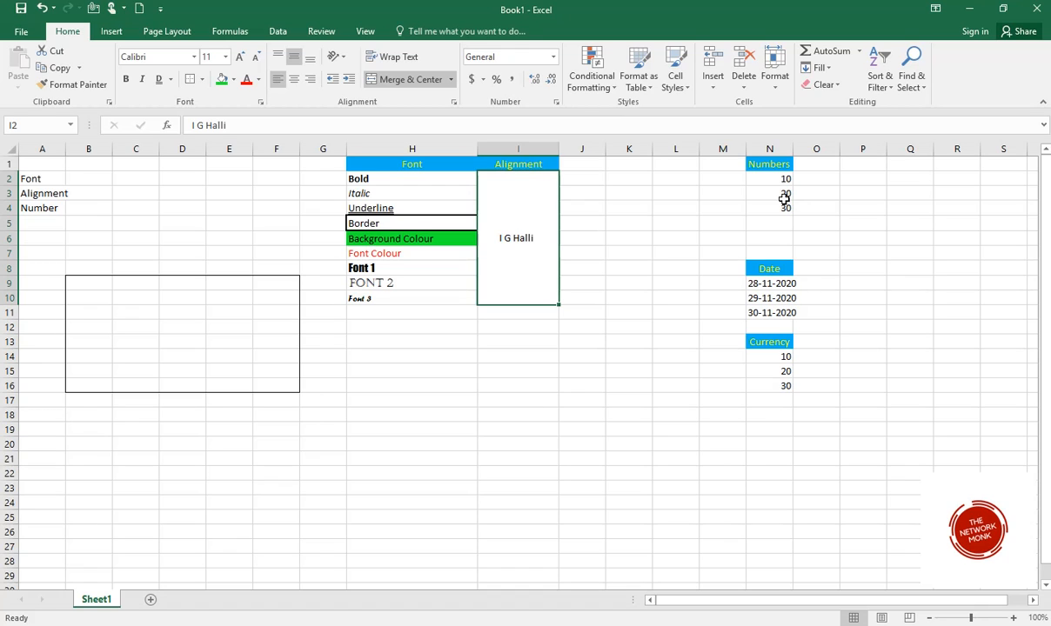
- Format cell N2 under the Numbers heading with the Number category and six decimal places
drag(783, 178, 788, 209)
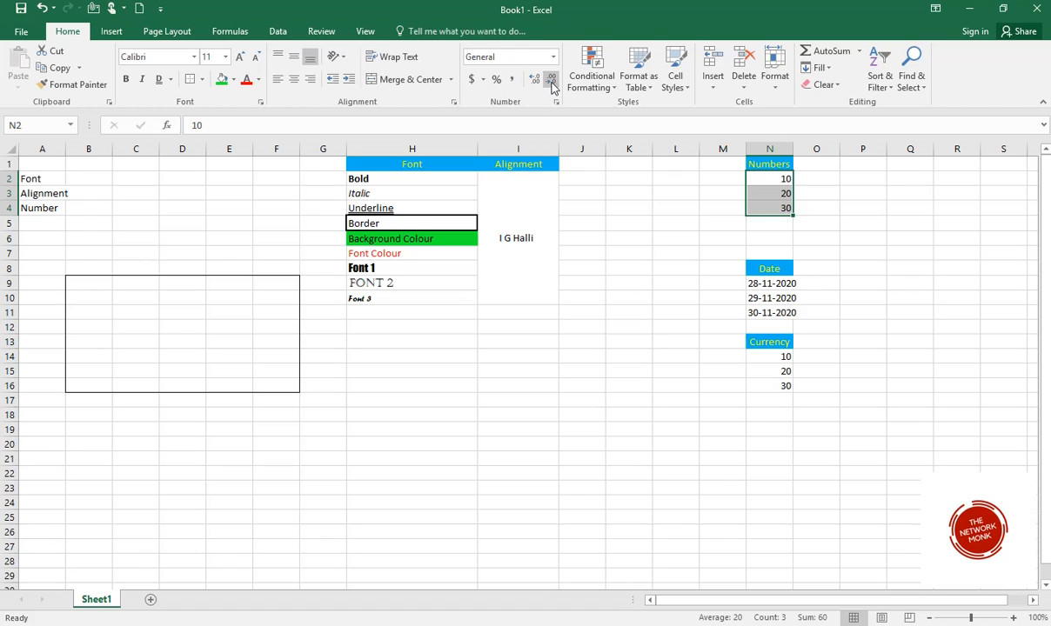
click(722, 223)
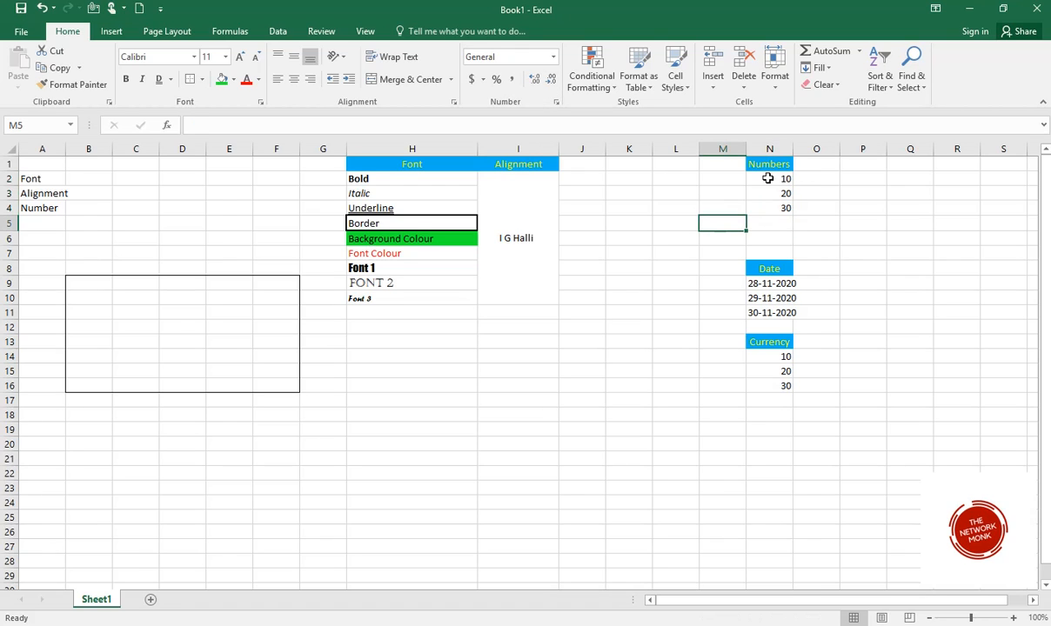
click(767, 177)
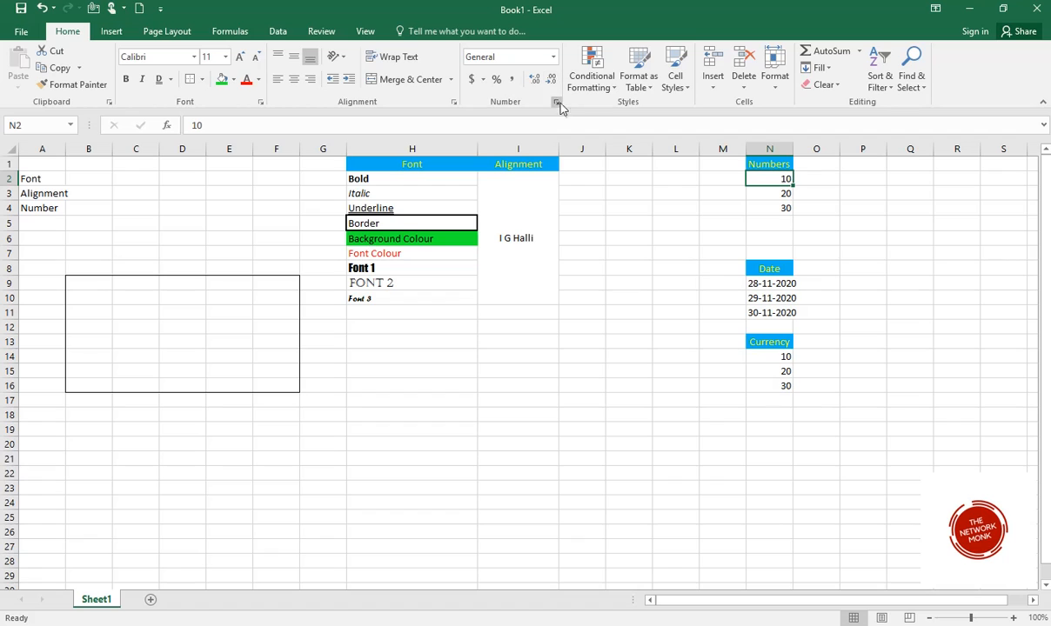
click(556, 103)
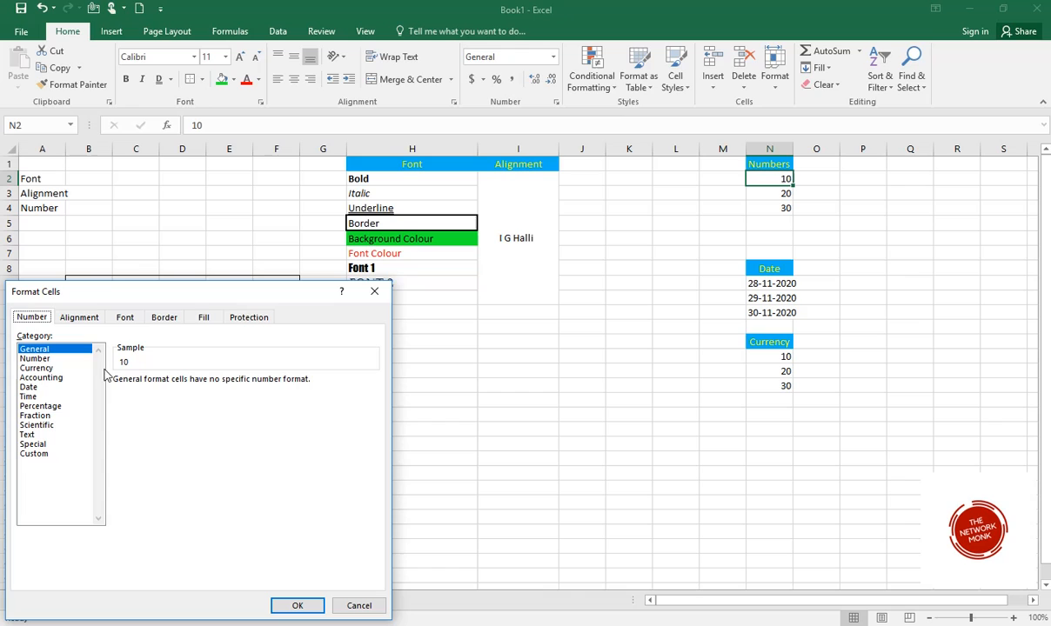
click(45, 359)
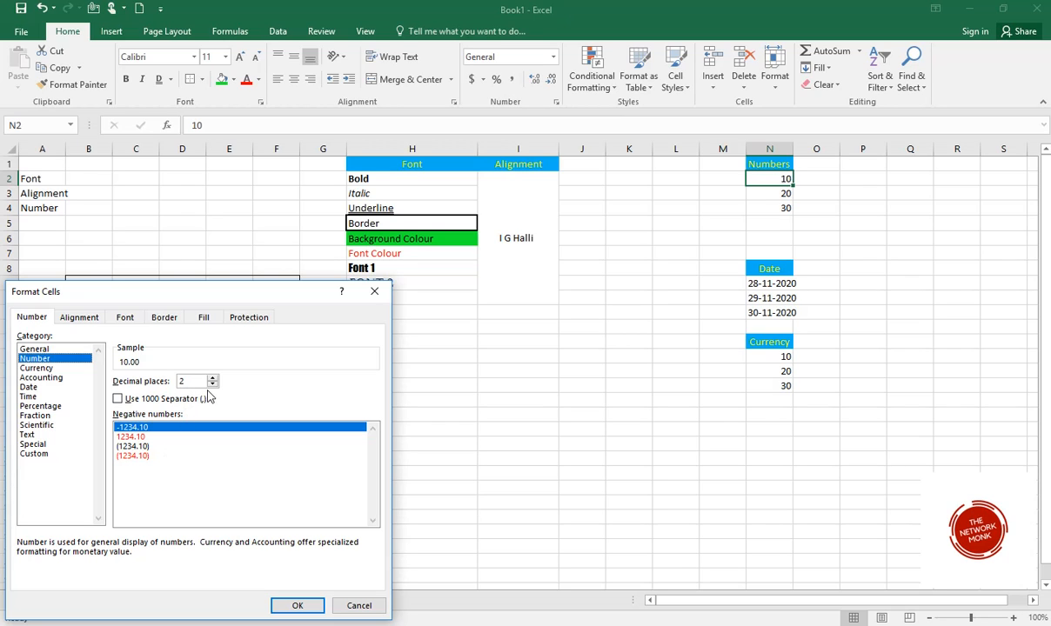
click(212, 385)
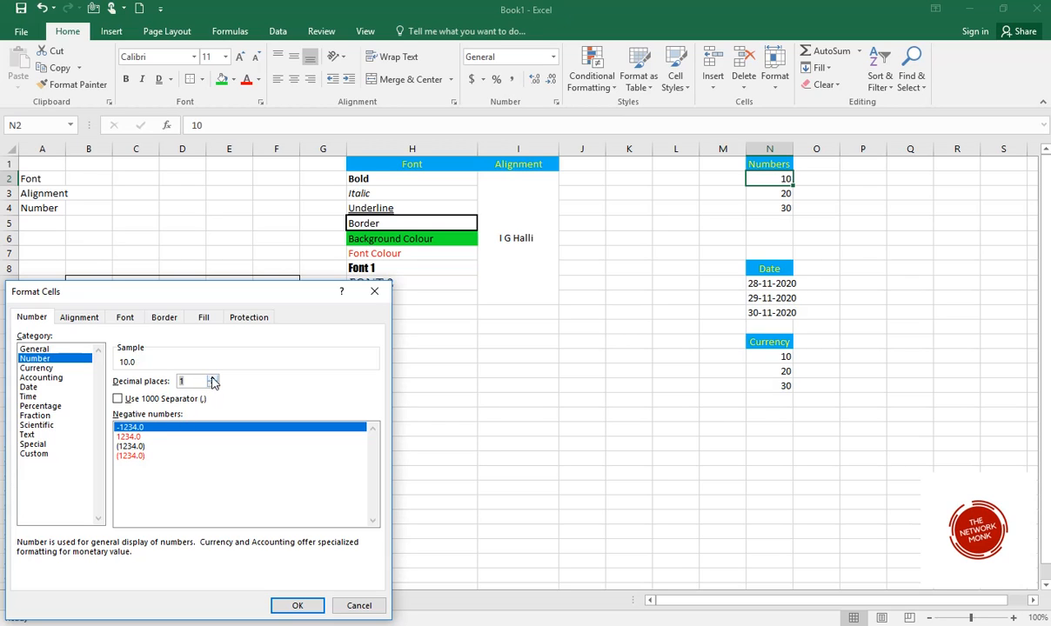
click(213, 377)
click(213, 378)
click(213, 379)
click(213, 378)
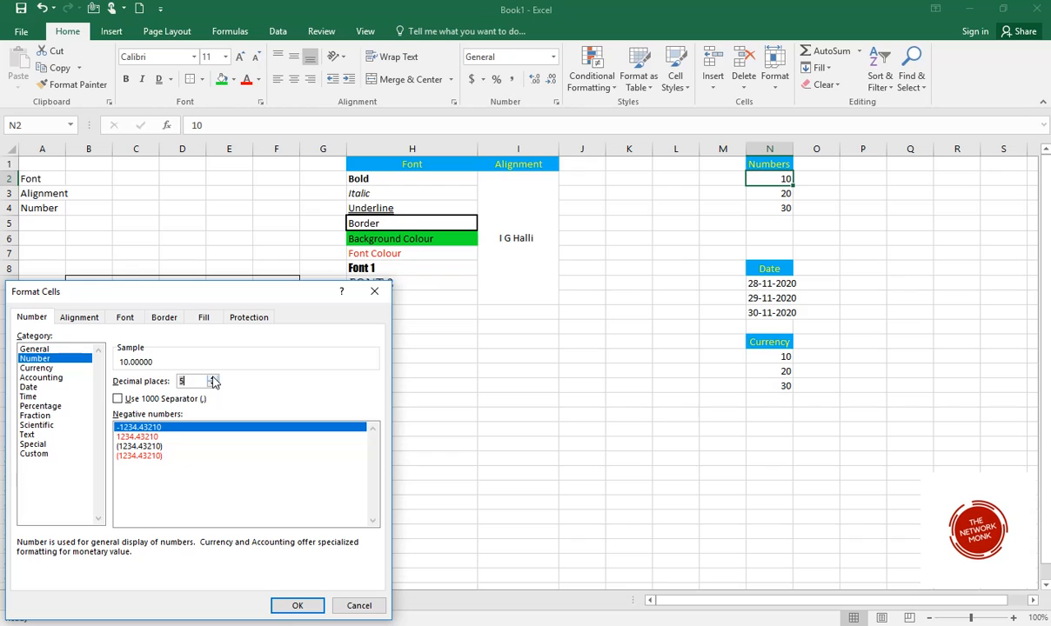
click(213, 378)
click(300, 605)
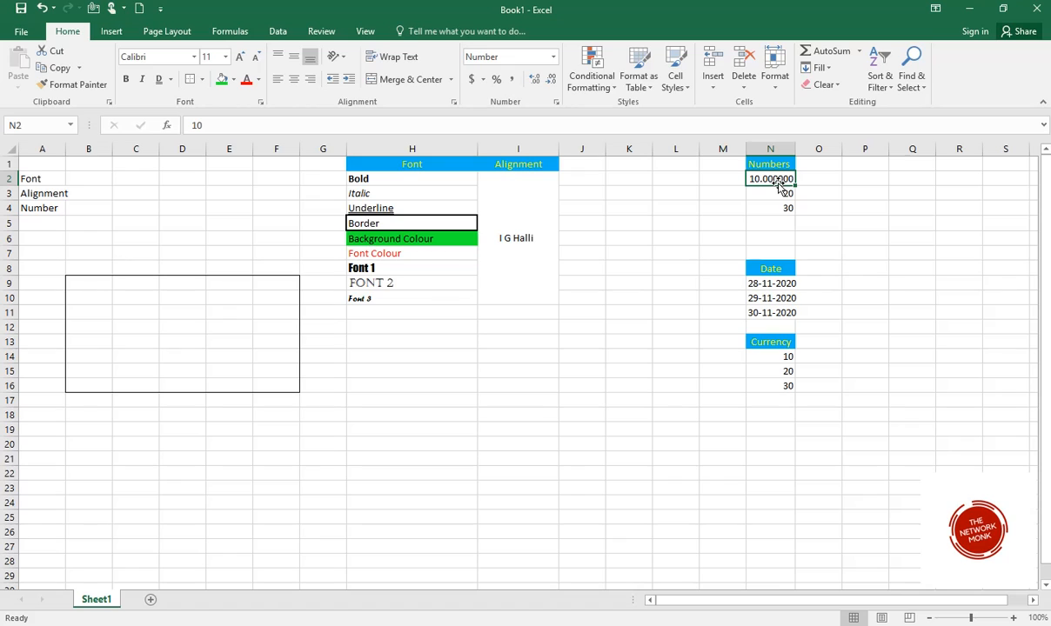
- Increase the number of decimal places in cell N2 by four
click(535, 79)
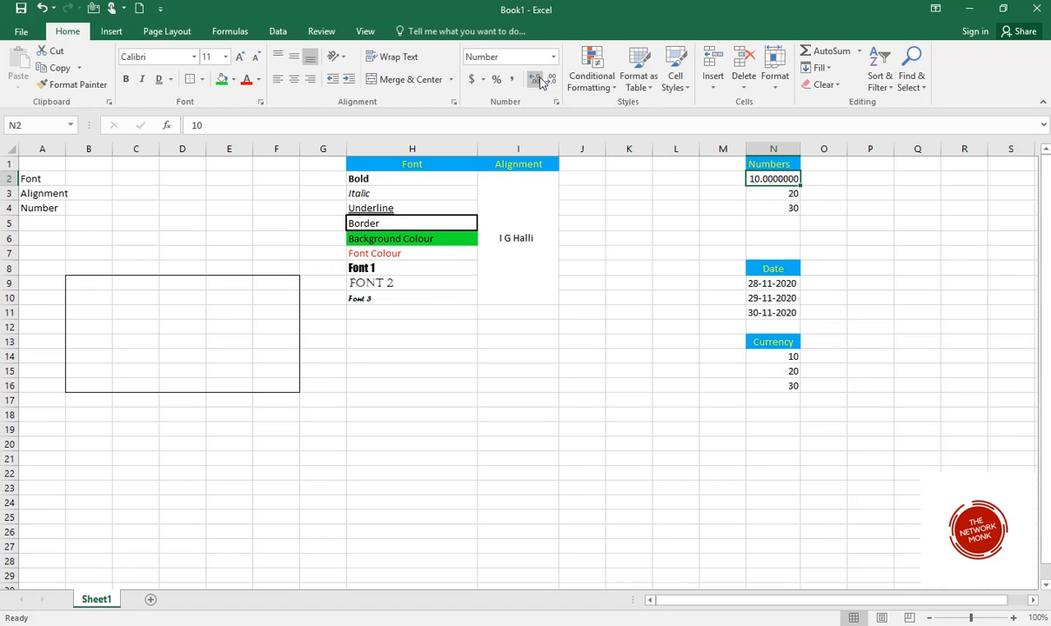
click(537, 80)
click(536, 79)
click(537, 79)
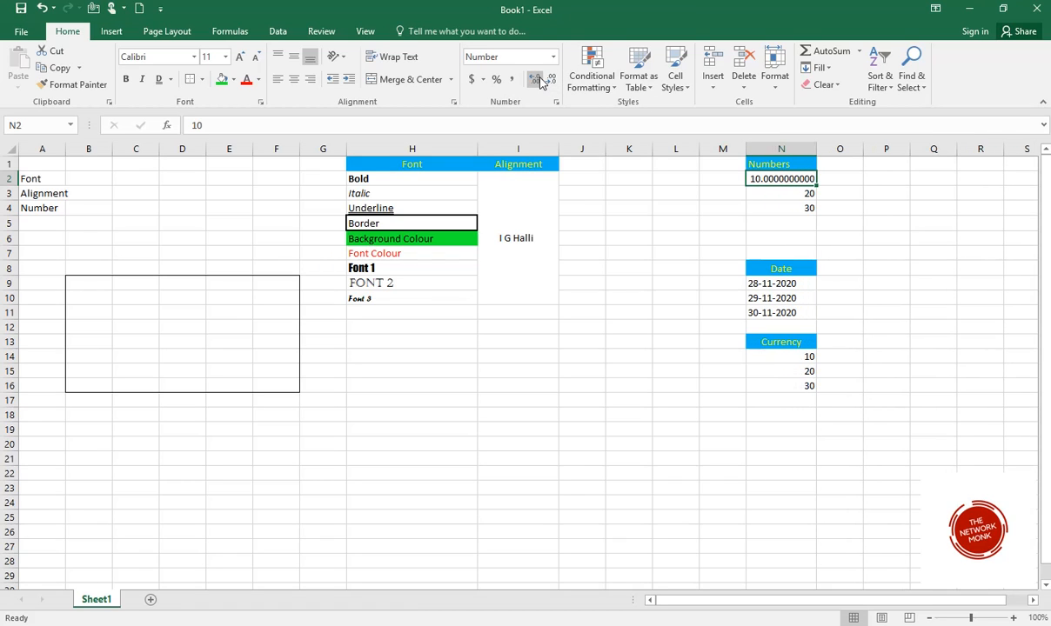
- Reduce cell N2 to zero decimal places
double_click(551, 80)
double_click(551, 80)
click(551, 80)
double_click(551, 80)
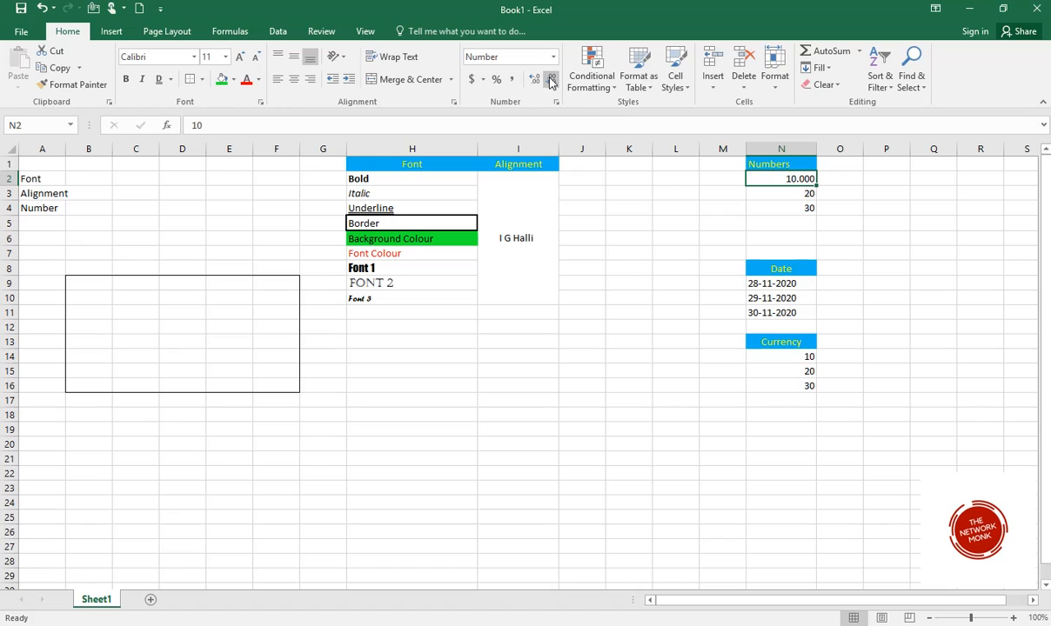
double_click(551, 80)
click(551, 80)
- Examine the Number, Alignment, Font, Border, Fill and Protection settings in the Format Cells dialog for cell N2
click(556, 101)
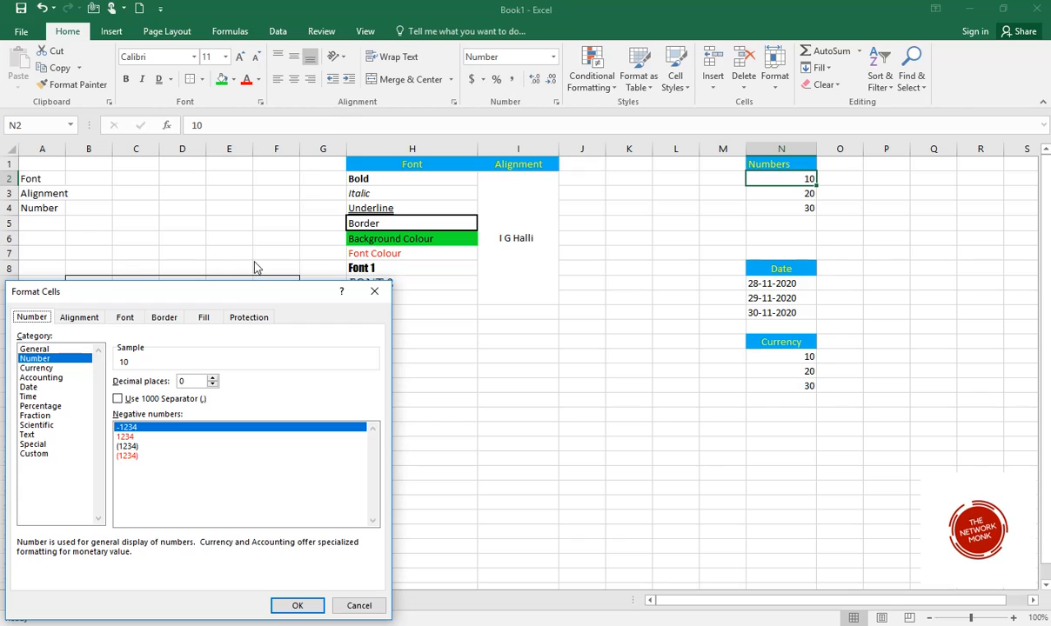
click(76, 318)
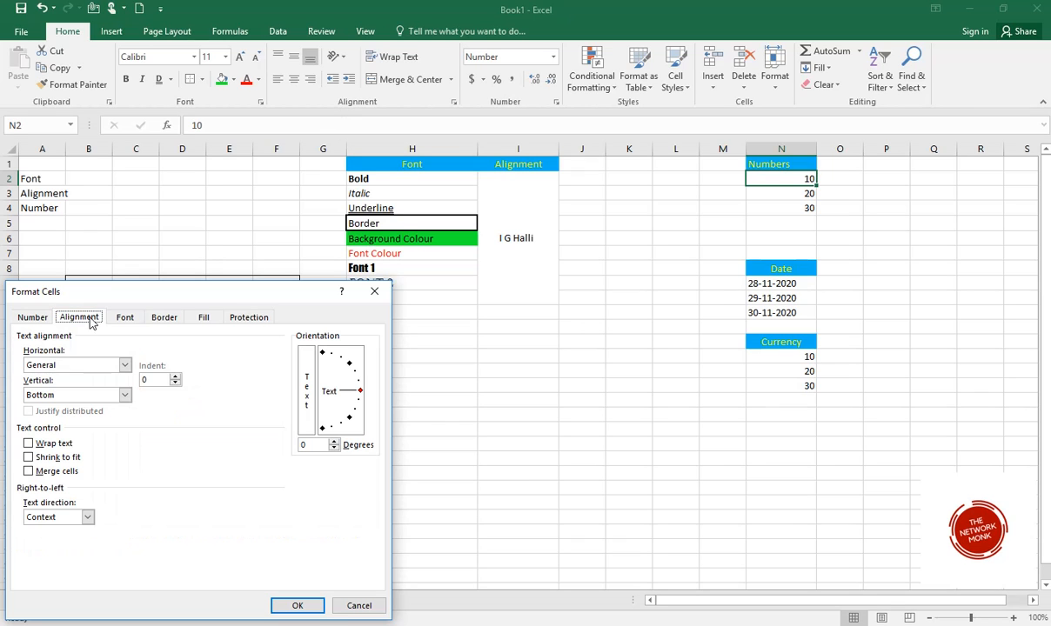
click(123, 315)
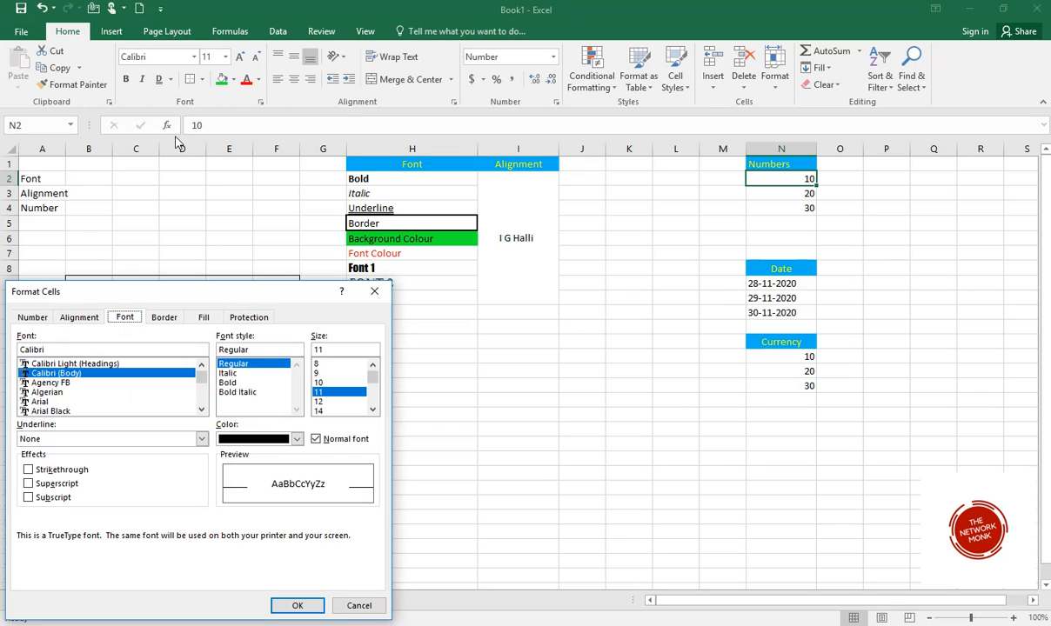
click(163, 316)
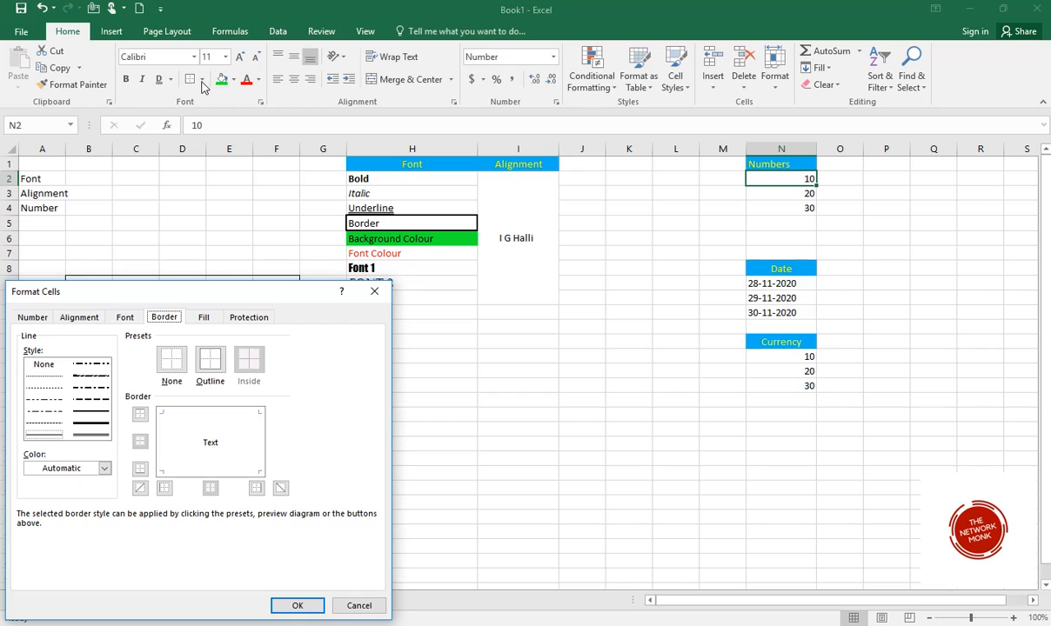
click(204, 318)
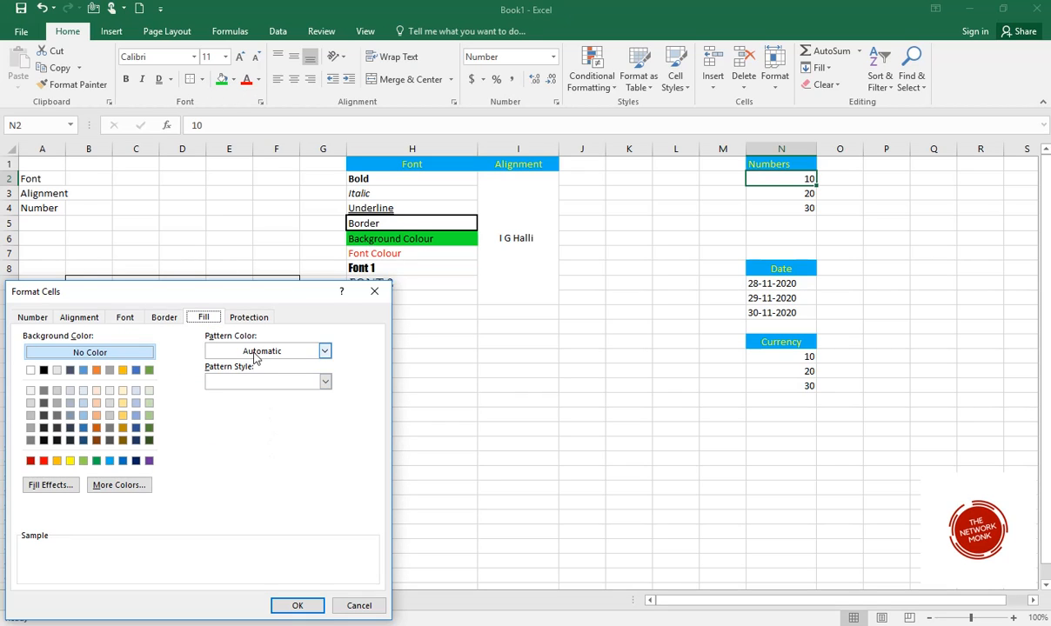
click(248, 318)
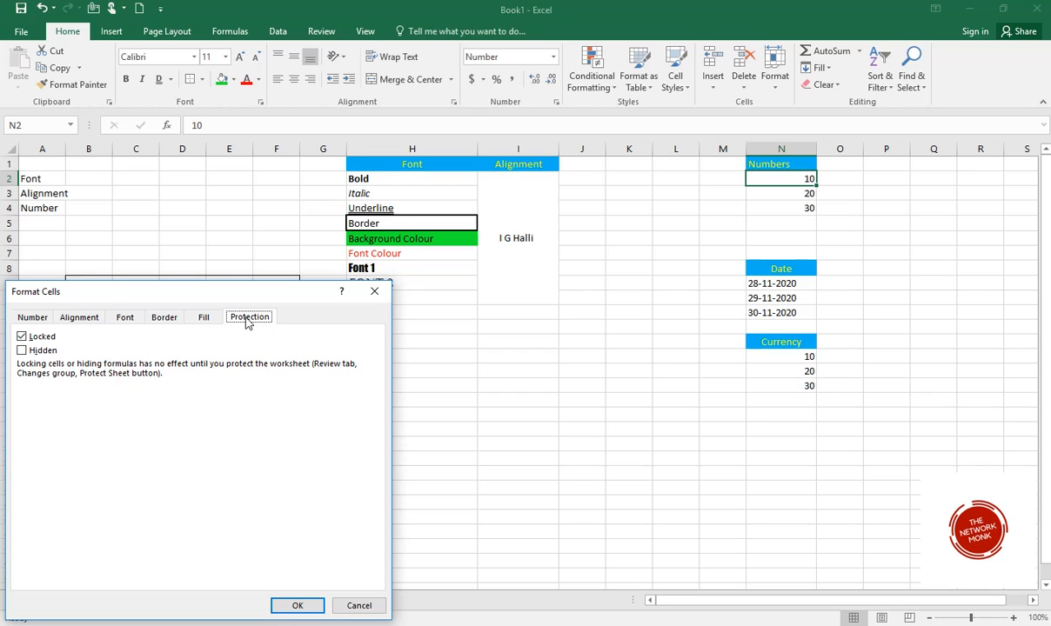
click(32, 317)
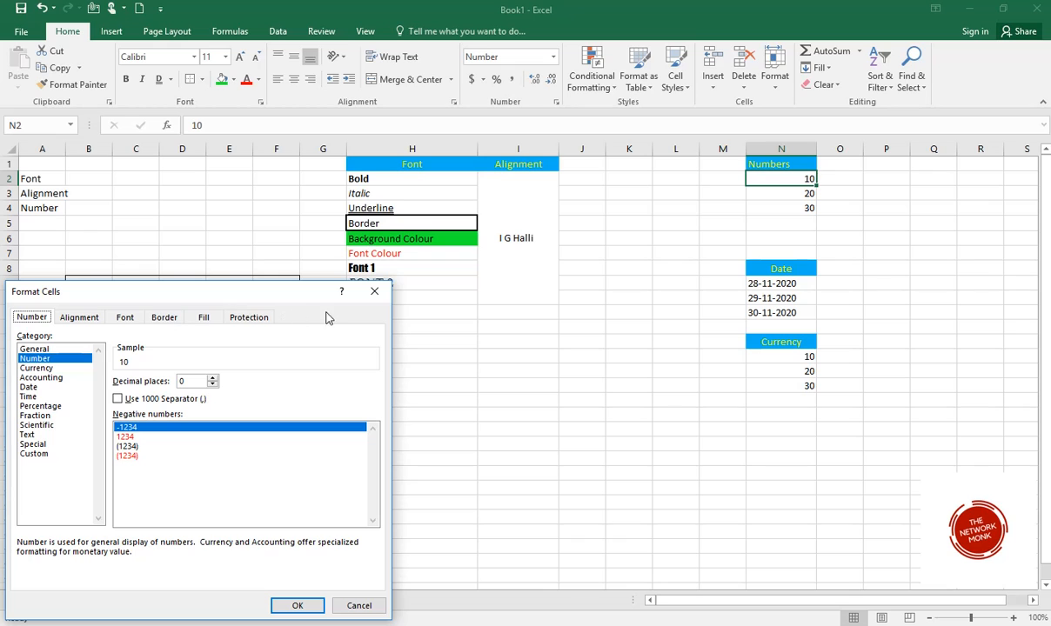
click(374, 292)
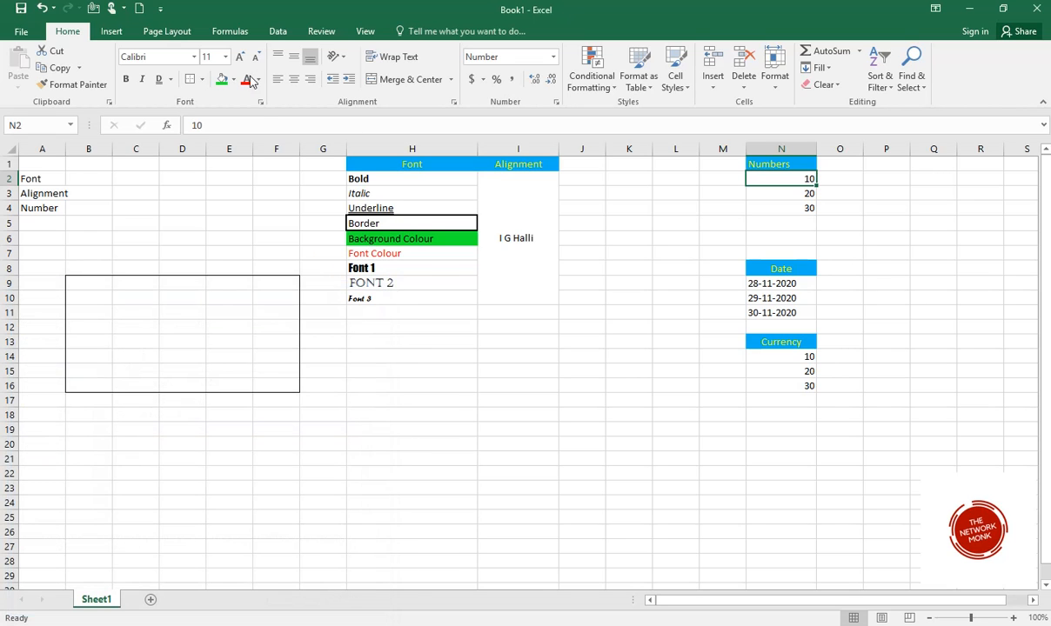
- View the Format Cells dialog for N2 from the Font, Alignment and Number groups in turn, closing it each time
click(260, 103)
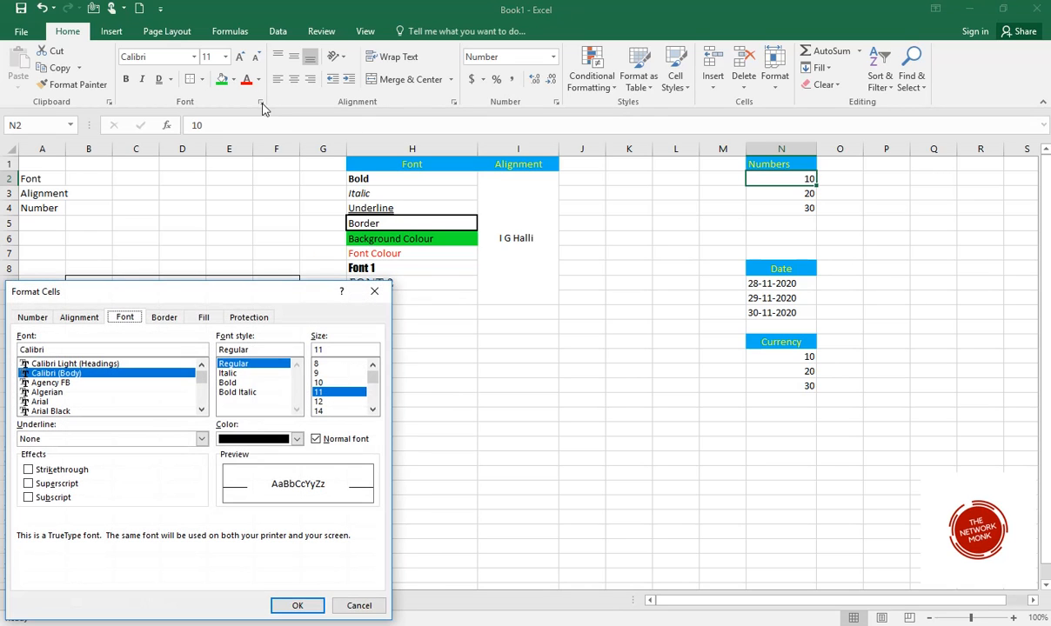
click(374, 292)
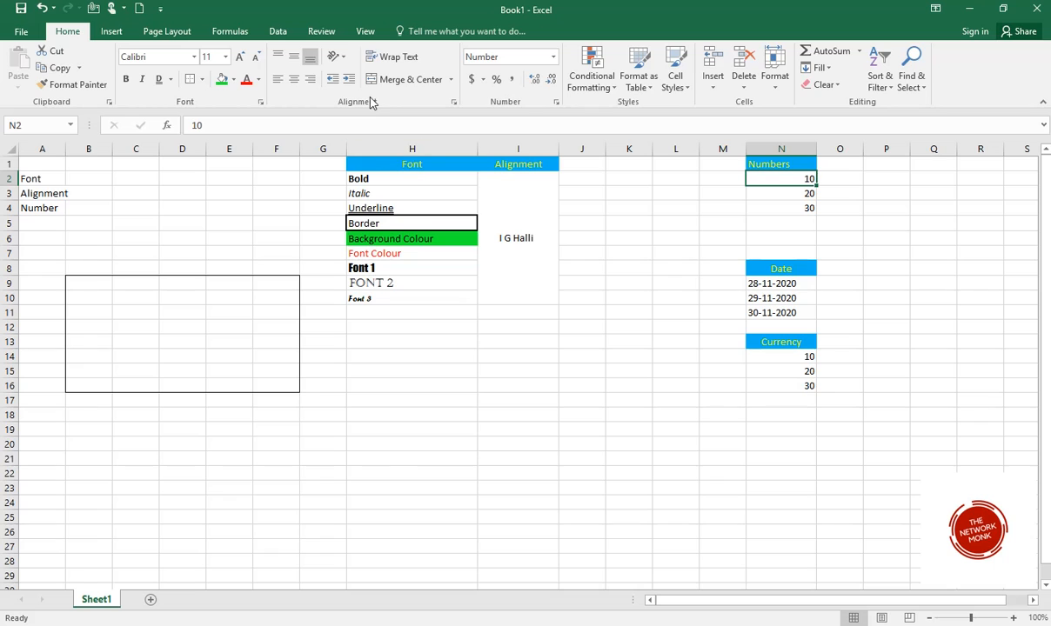
click(454, 103)
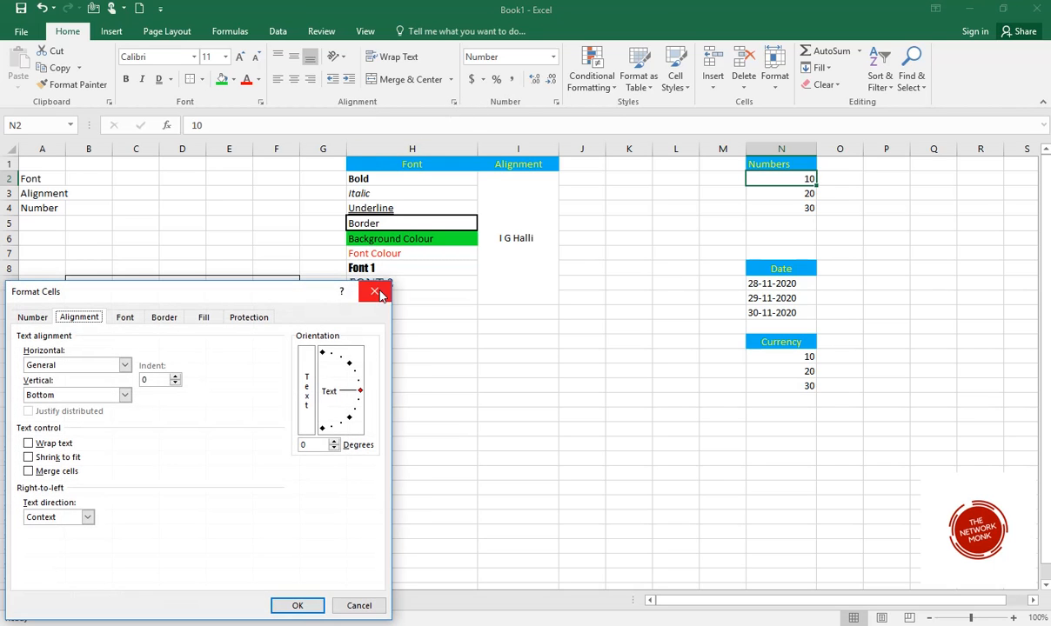
click(355, 274)
click(555, 104)
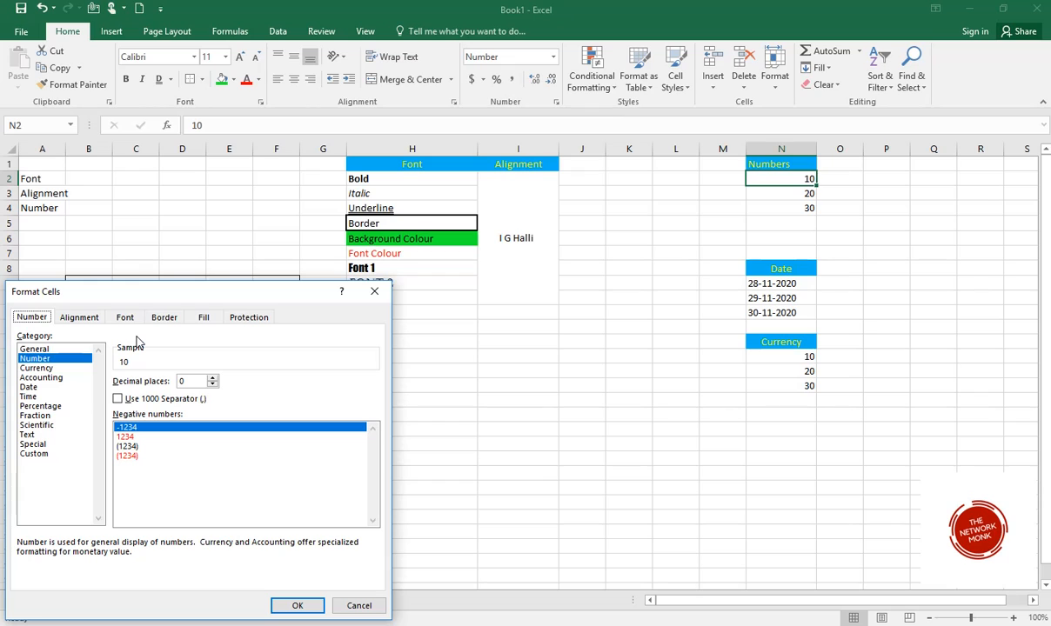
click(374, 292)
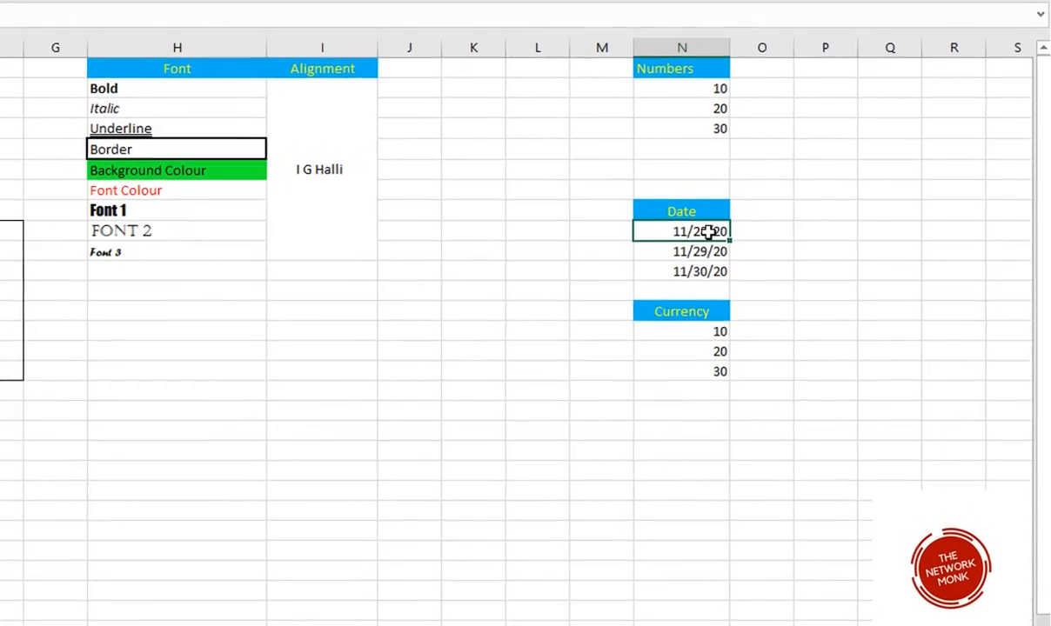
- Format the date in cell N9 with the 14-Mar-12 date type
click(466, 44)
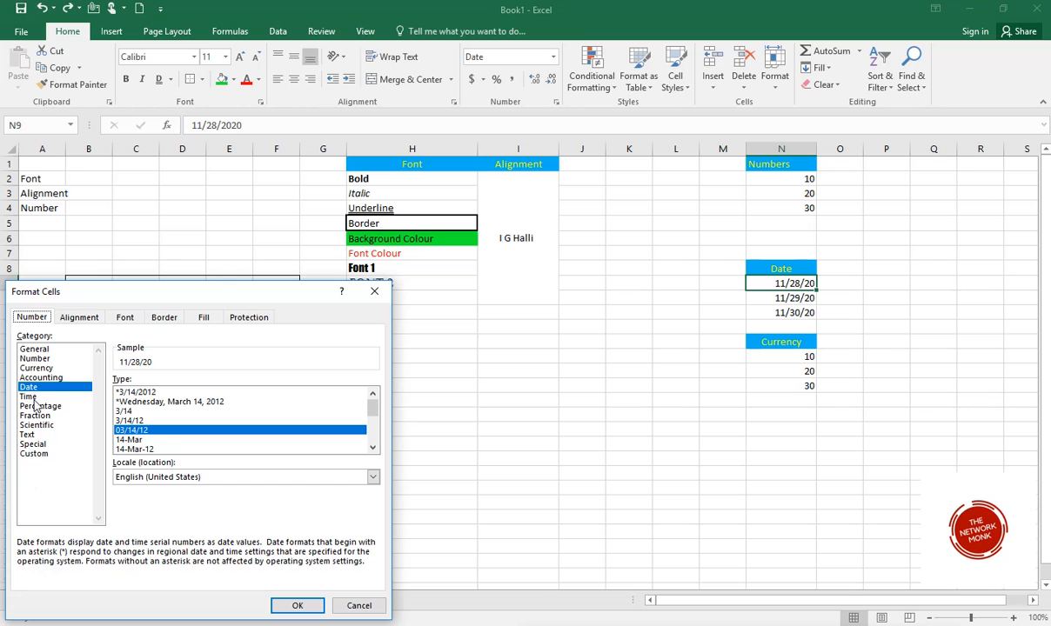
click(159, 451)
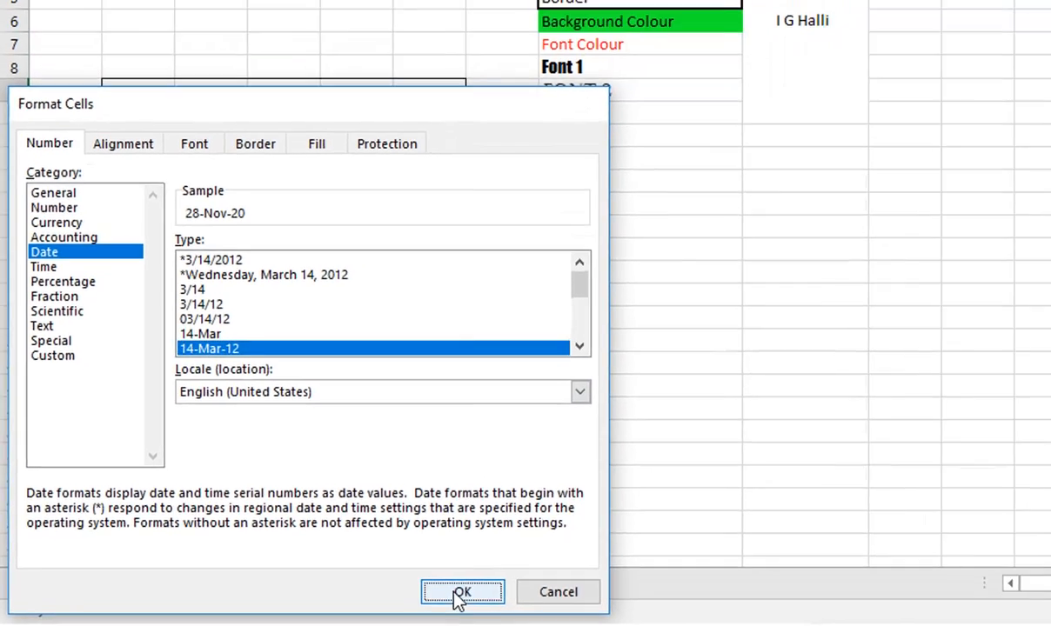
click(523, 593)
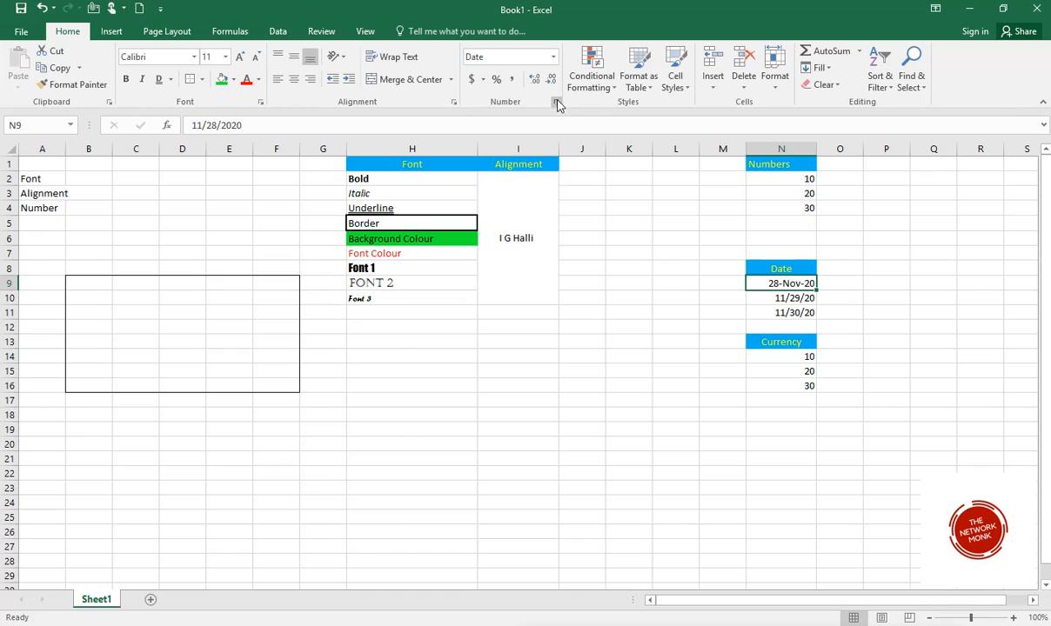
- Apply the long date type *Wednesday, March 14, 2012 to the date in cell N9
click(556, 102)
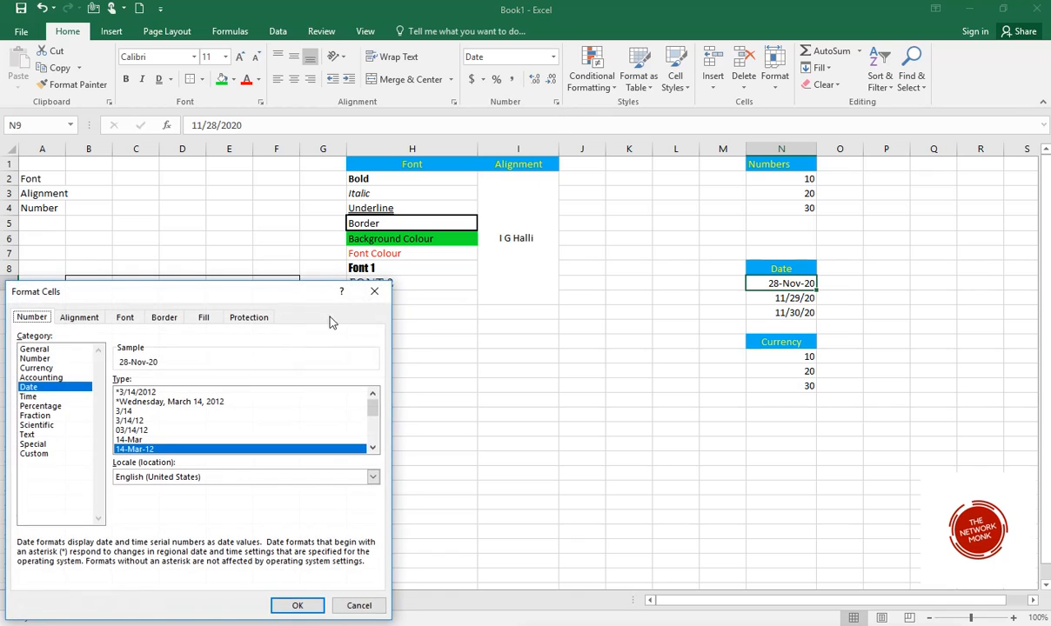
click(178, 403)
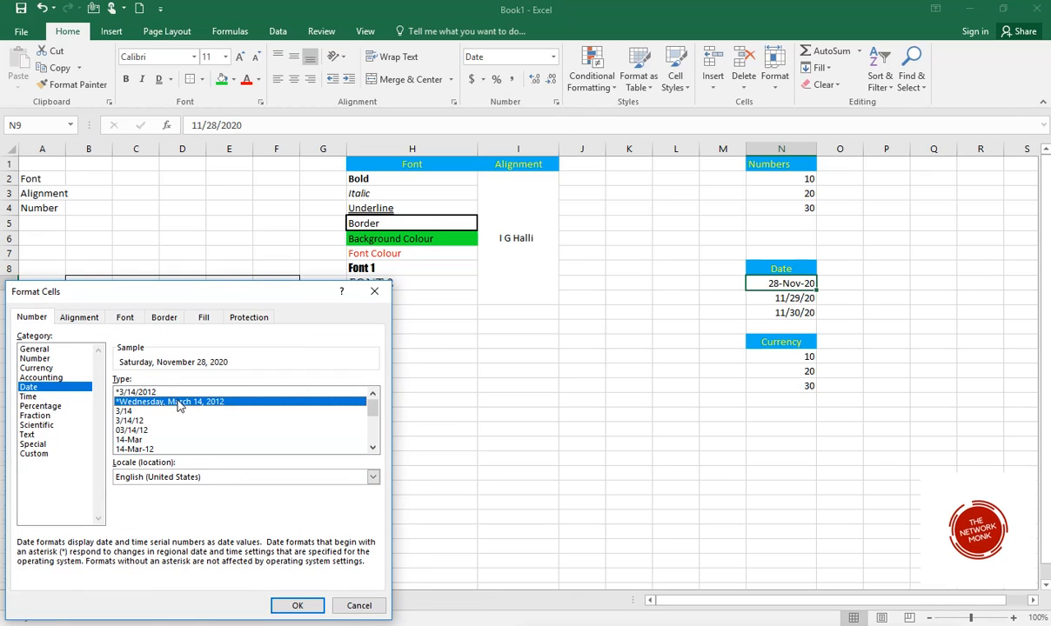
click(297, 607)
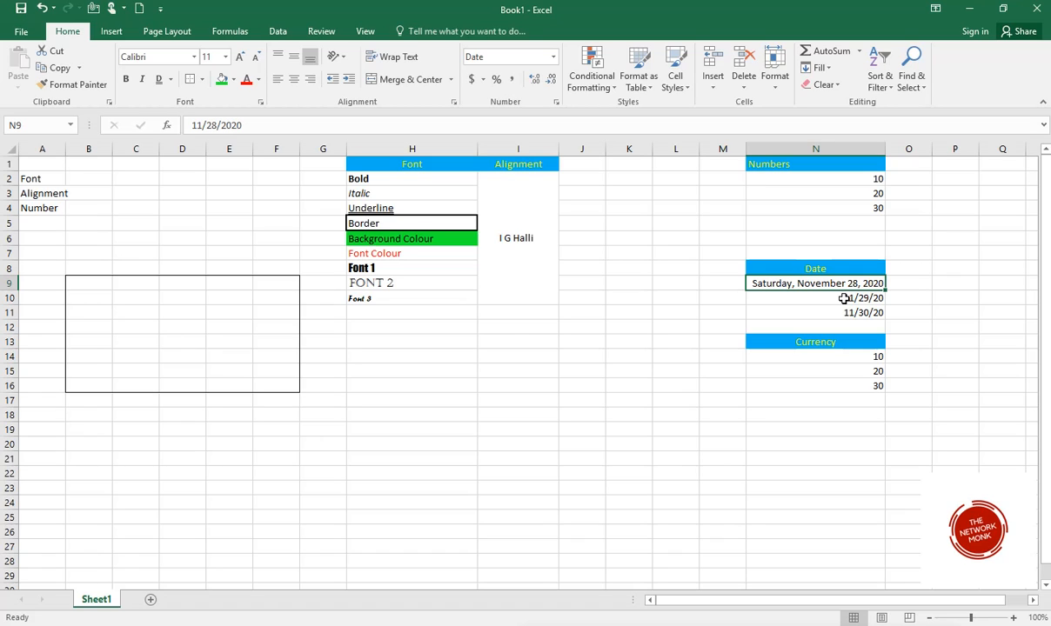
- Format the value in cell N14 as Currency with the INR symbol and two decimal places
click(869, 359)
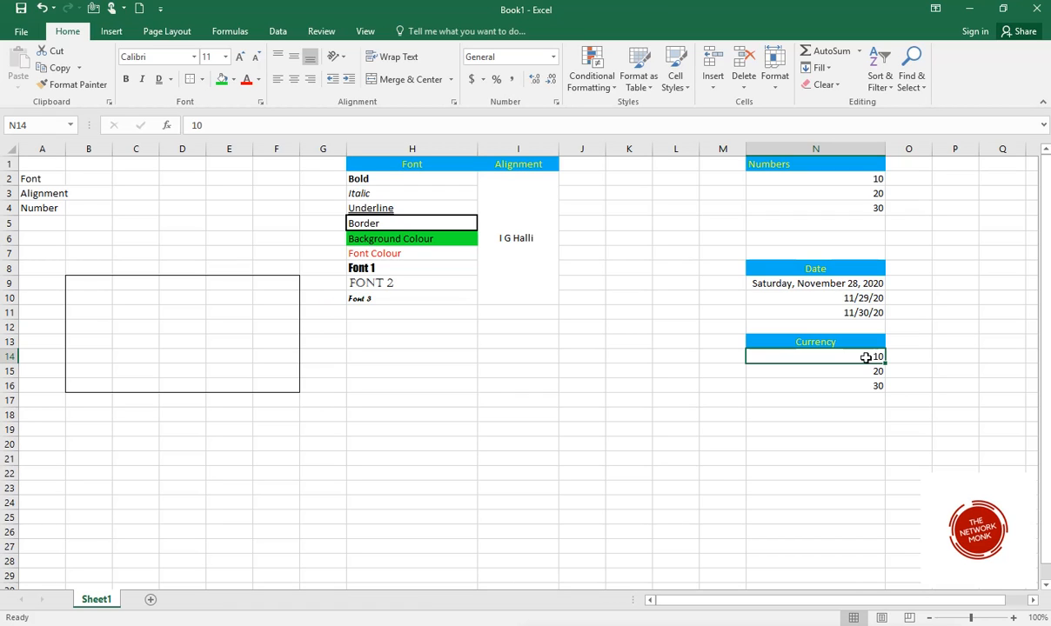
click(556, 103)
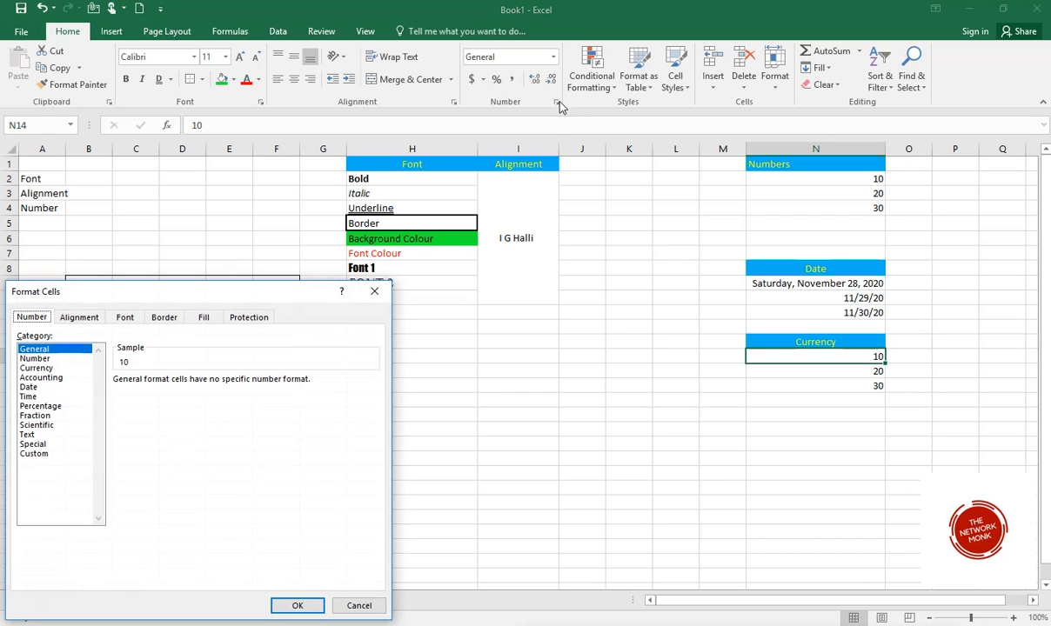
click(45, 369)
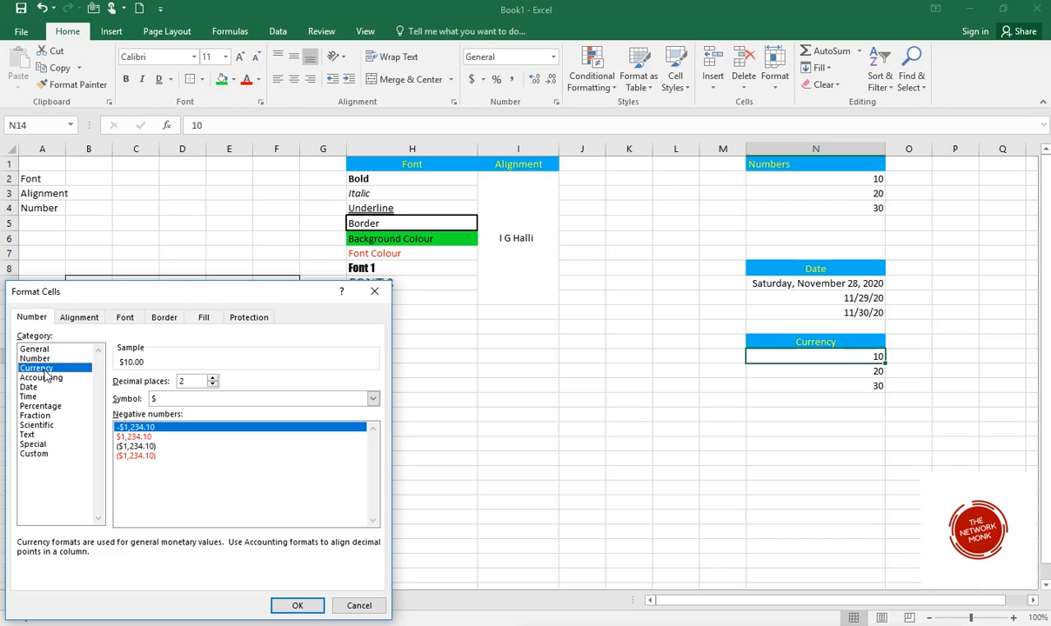
click(373, 398)
scroll(318, 443, down, 3)
scroll(317, 443, down, 3)
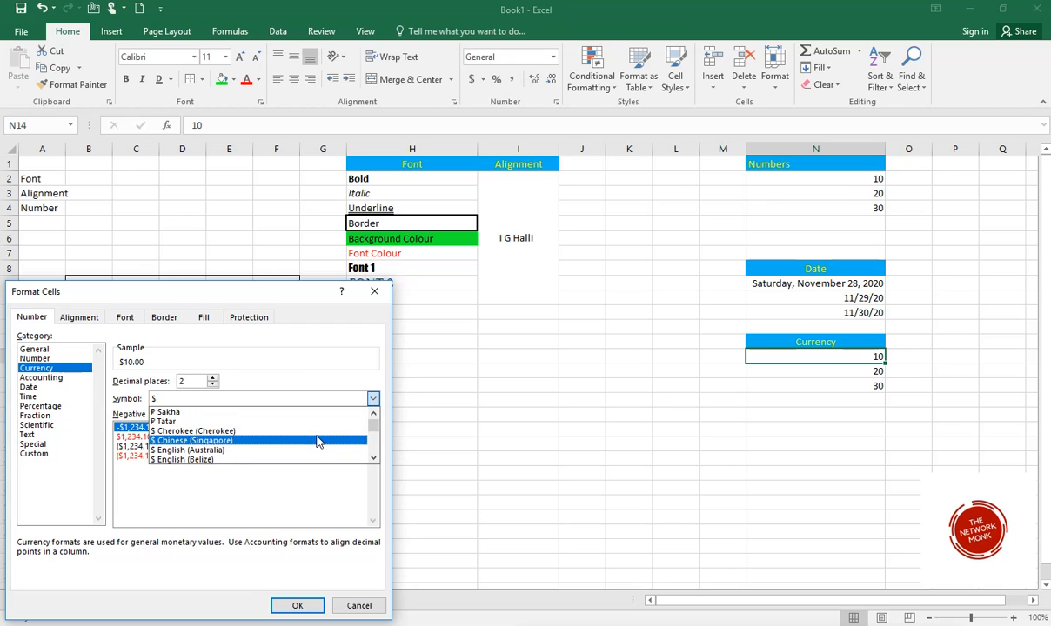
scroll(318, 442, up, 3)
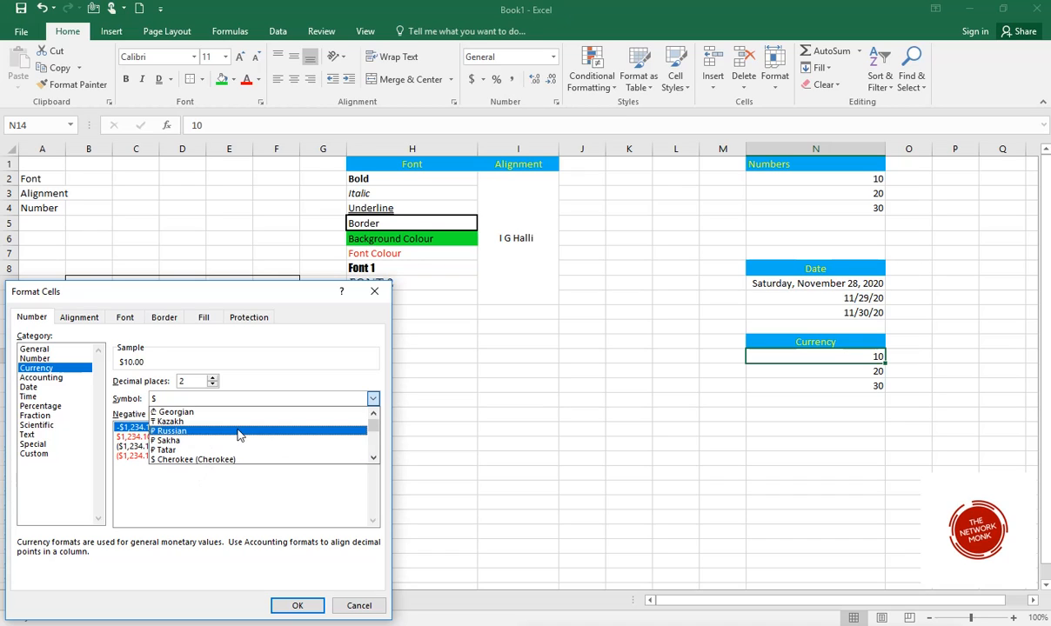
text(in)
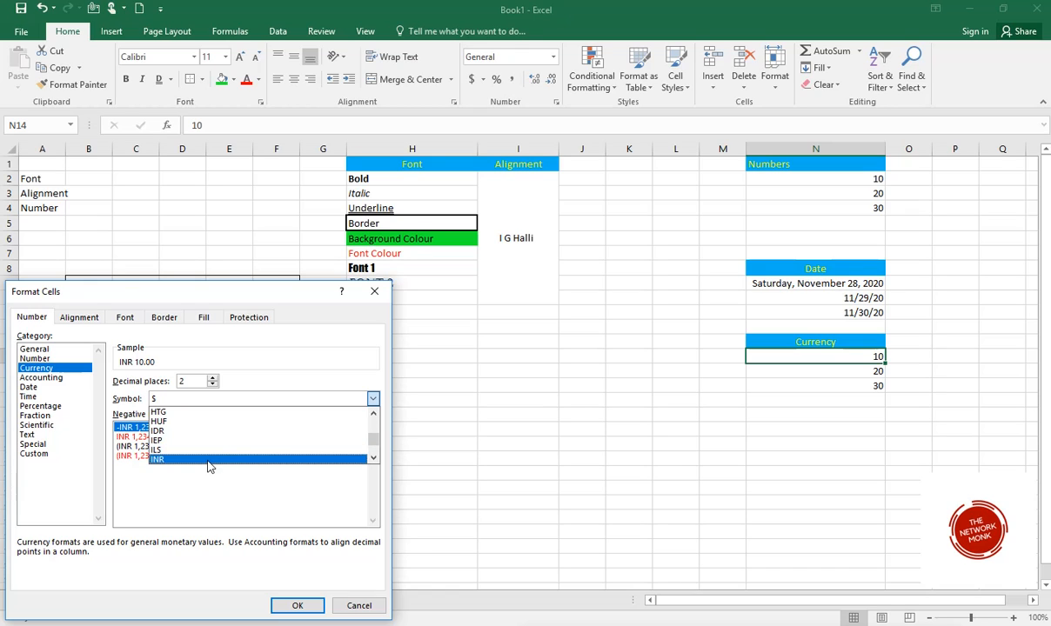
click(209, 461)
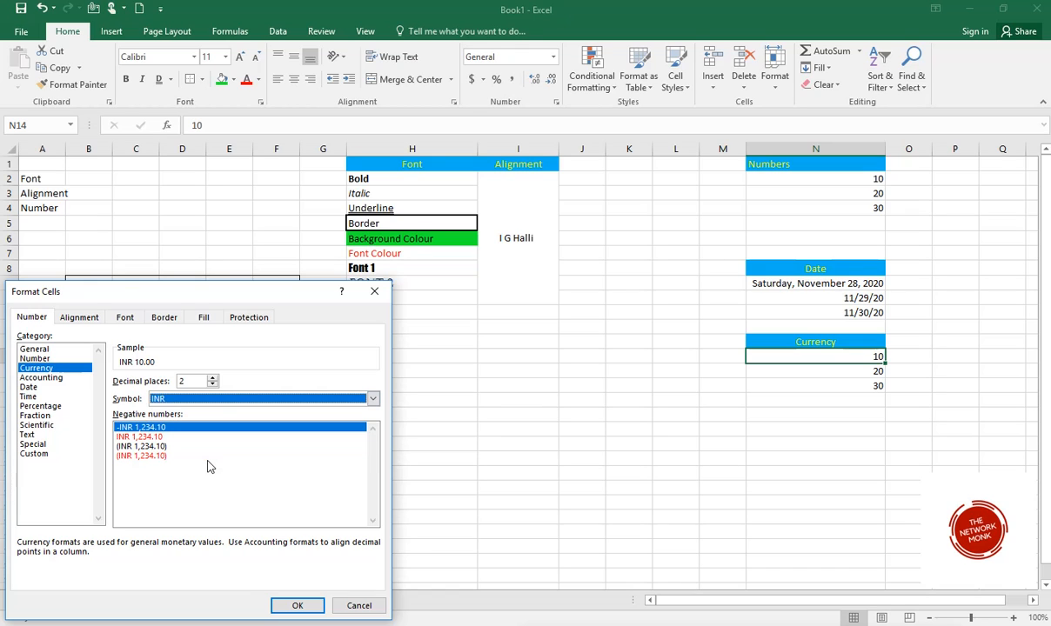
click(297, 605)
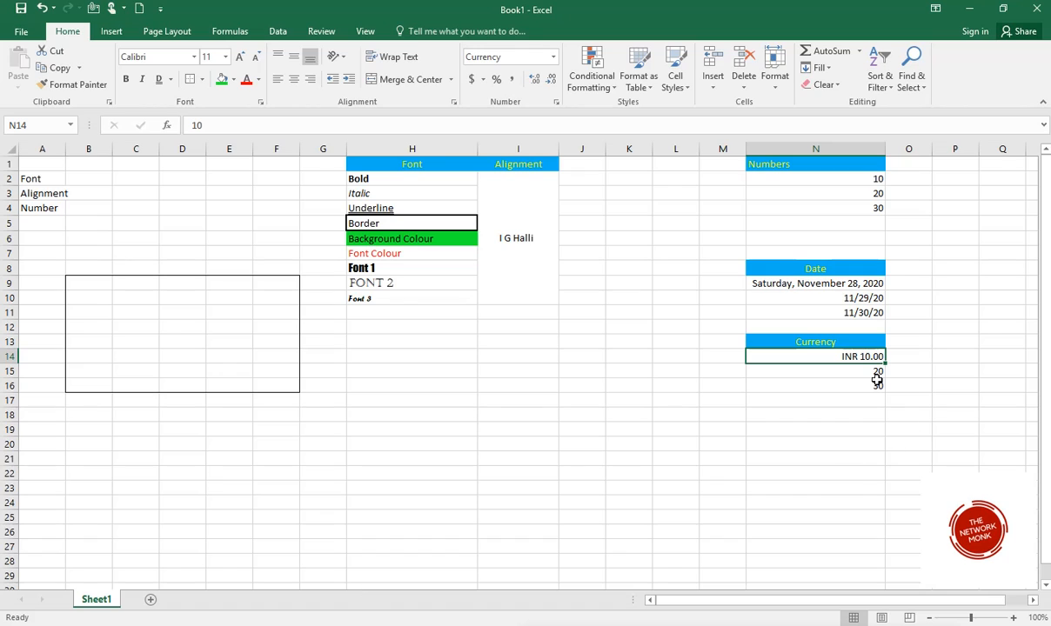
- Change the currency symbol of cell N14 to $
mouse_move(884, 364)
mouse_down()
mouse_move(885, 385)
mouse_move(883, 360)
mouse_up()
click(556, 102)
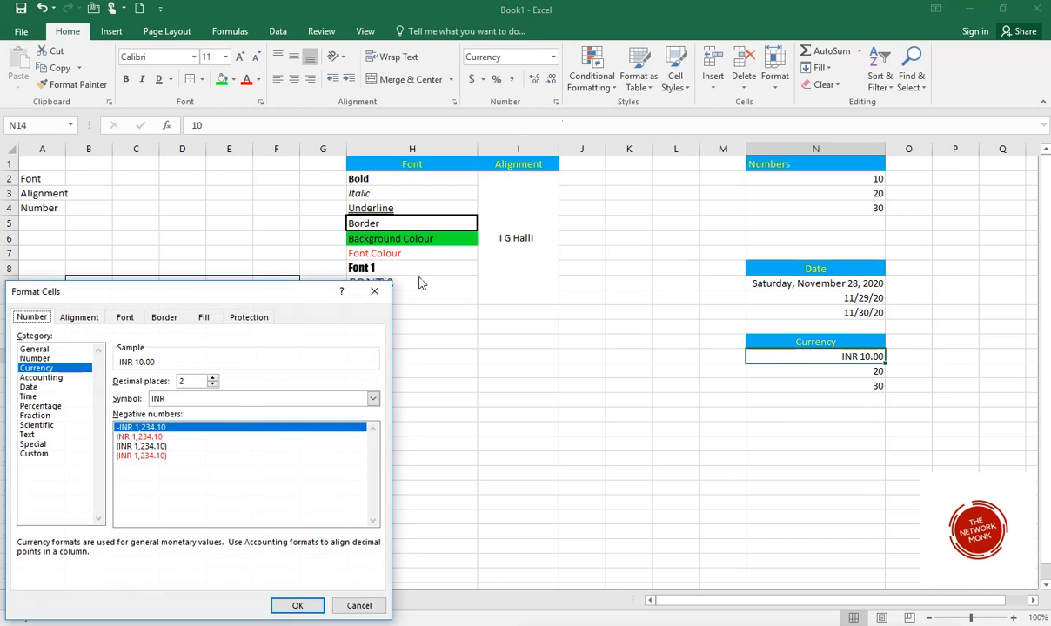
click(373, 398)
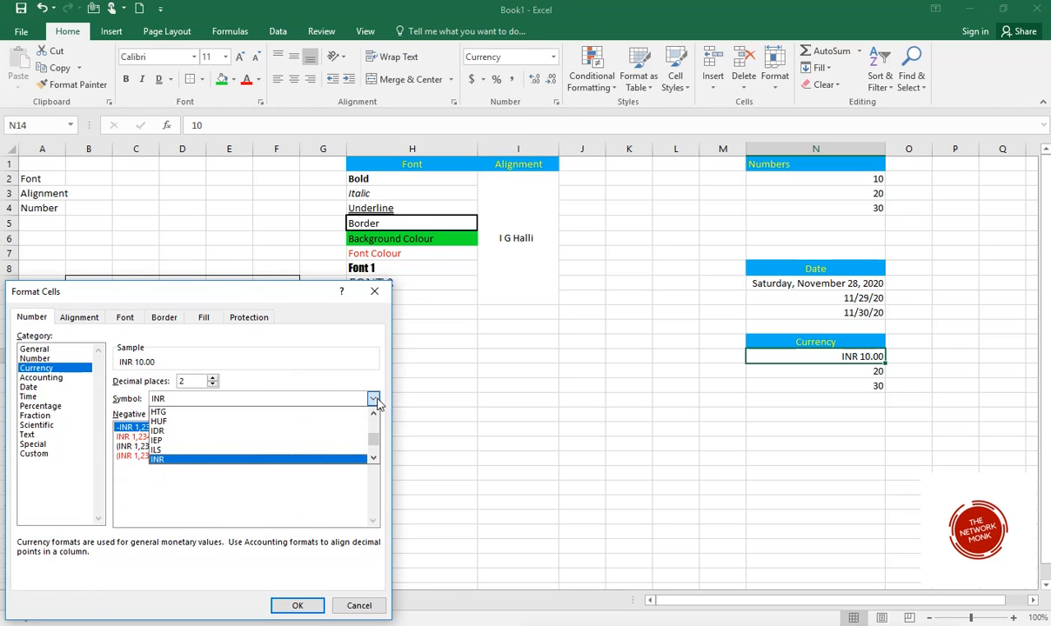
scroll(374, 451, up, 2)
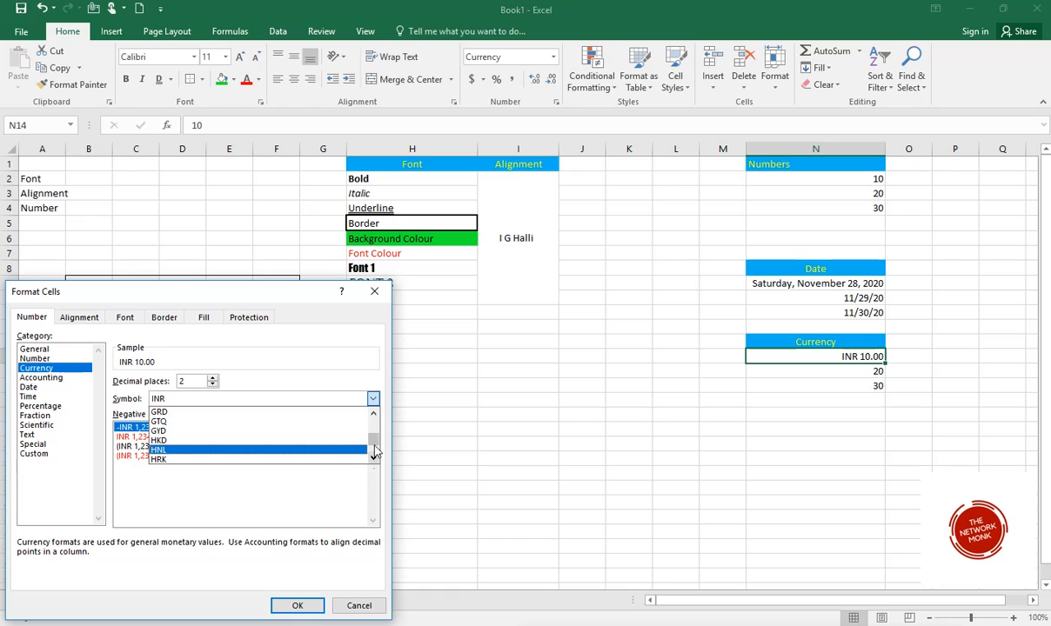
drag(374, 443, 372, 394)
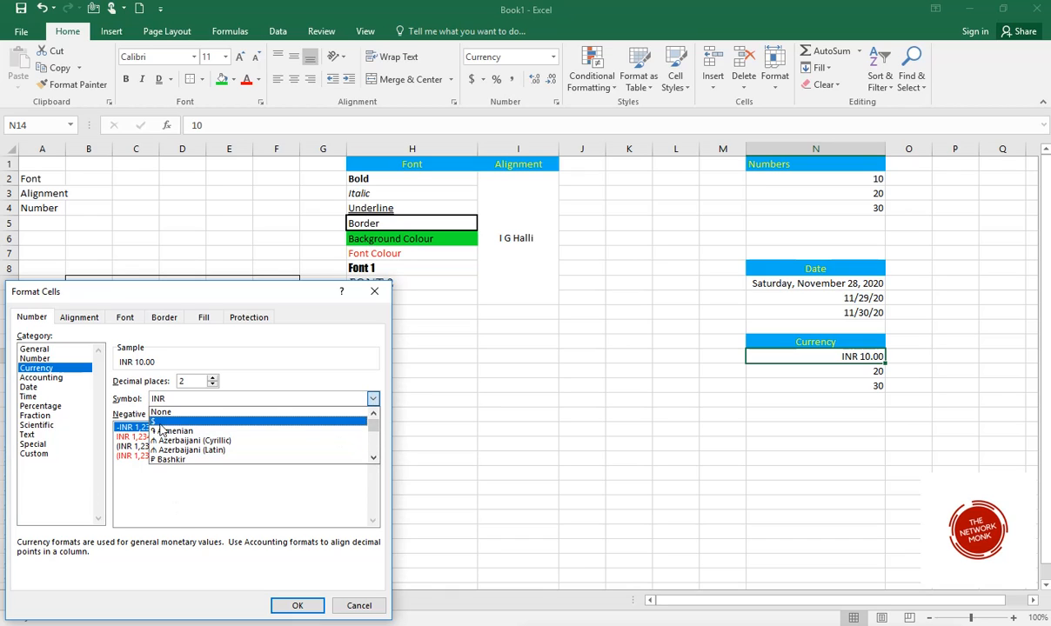
click(161, 423)
click(296, 605)
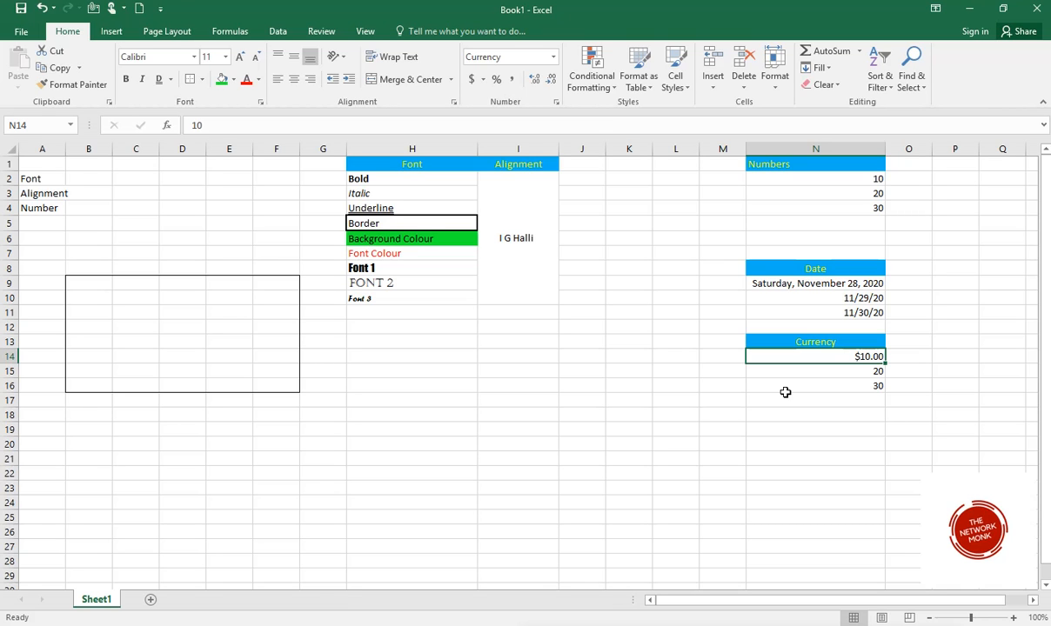
- Examine the Accounting, Fraction, Scientific, Text, Special and Number format categories for cell N14 in the Format Cells dialog
click(554, 102)
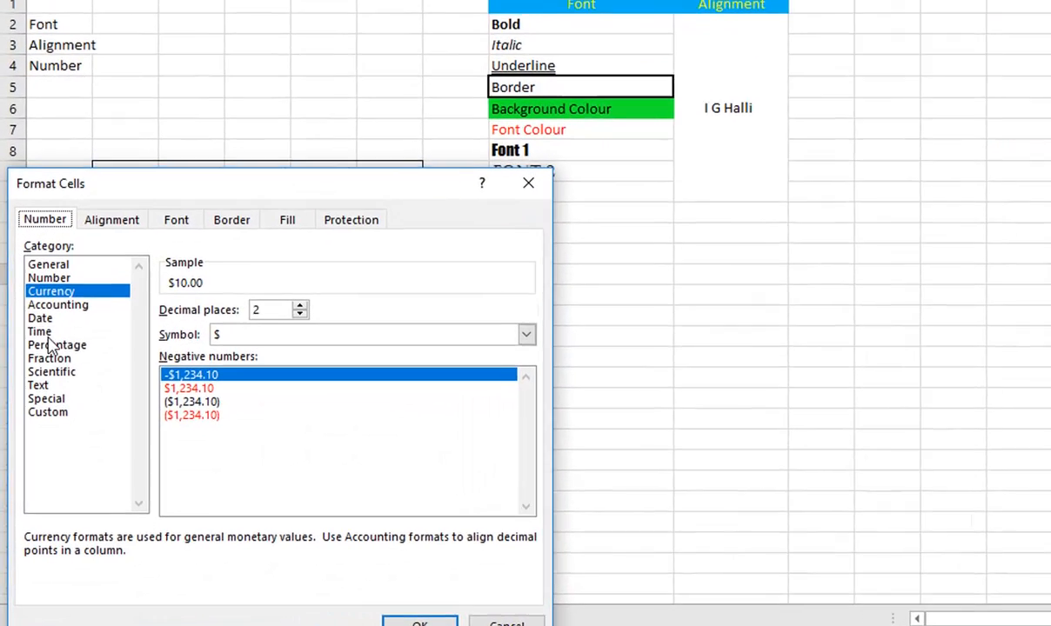
click(39, 383)
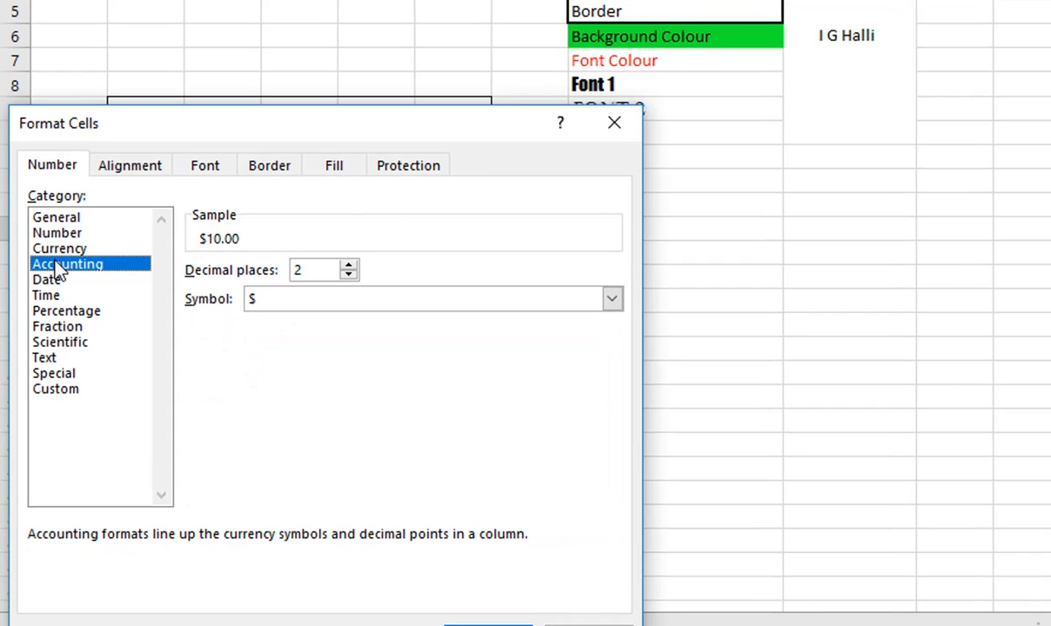
click(78, 335)
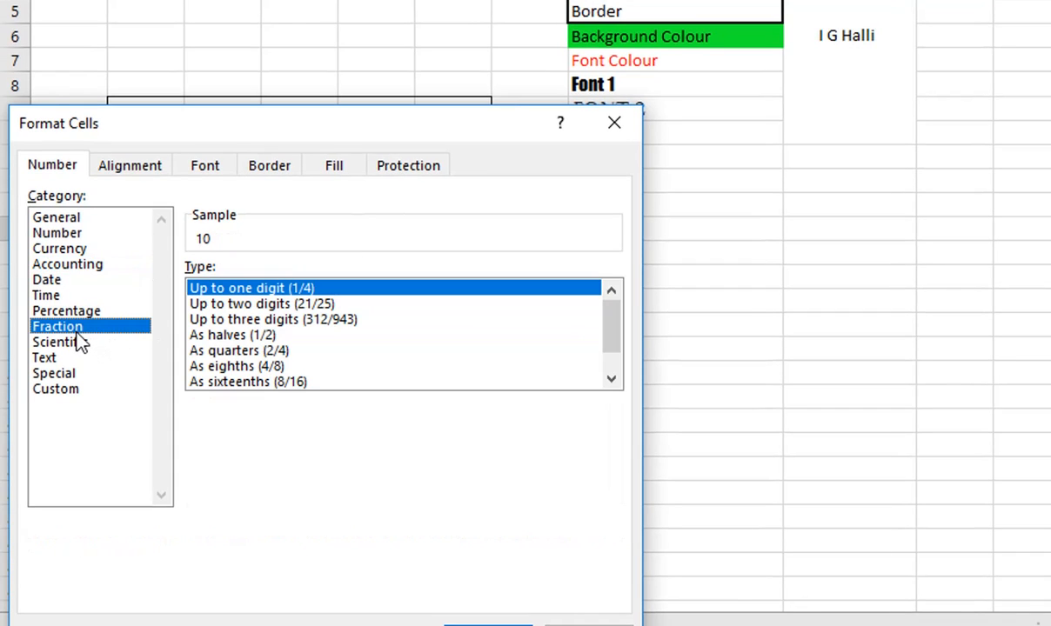
click(73, 344)
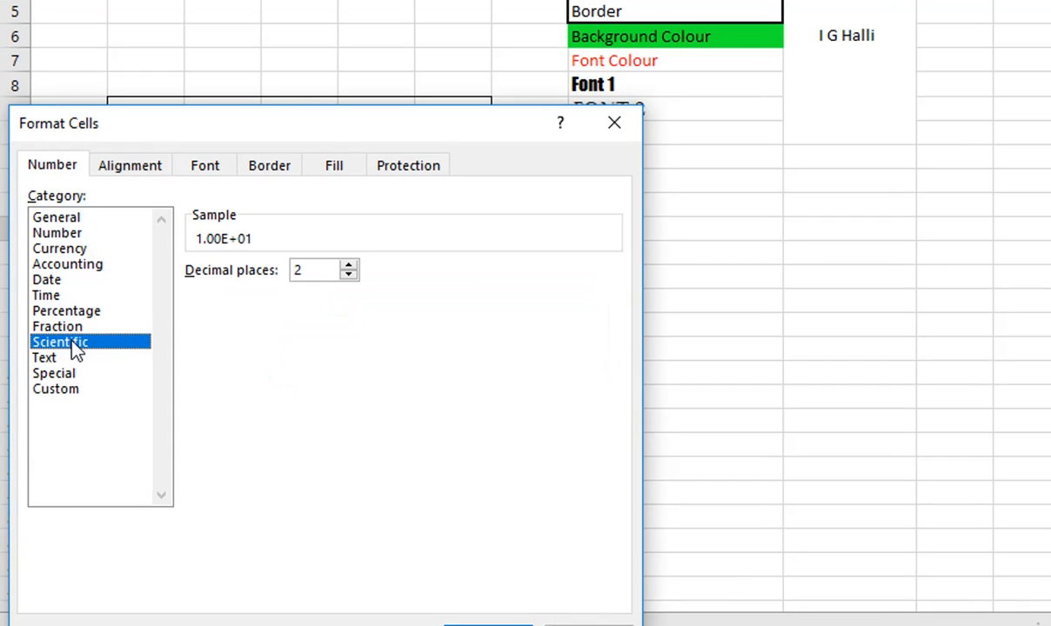
click(68, 359)
click(66, 375)
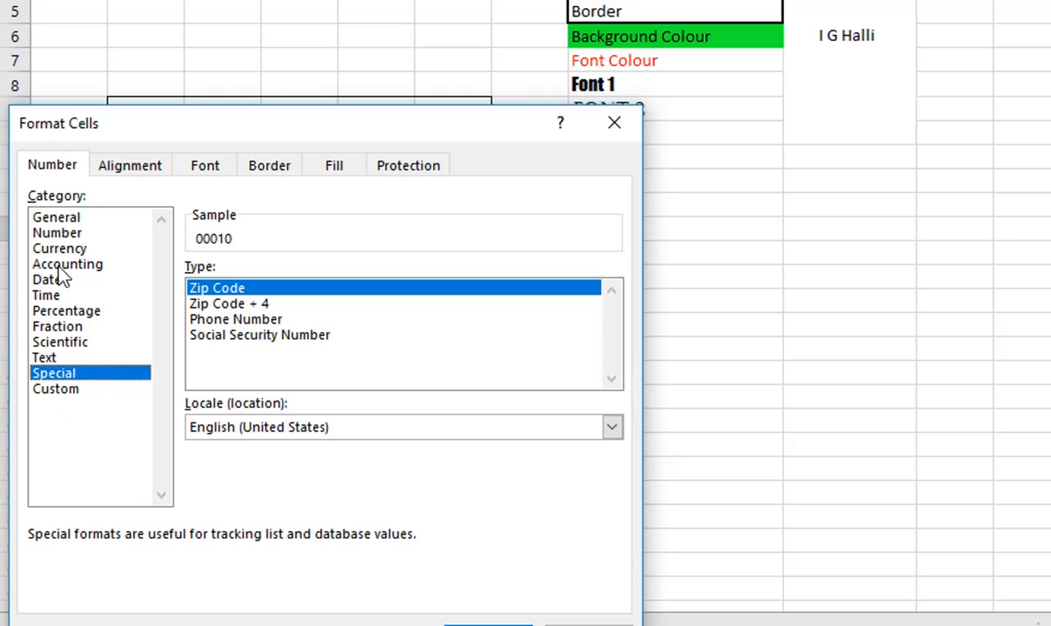
click(59, 235)
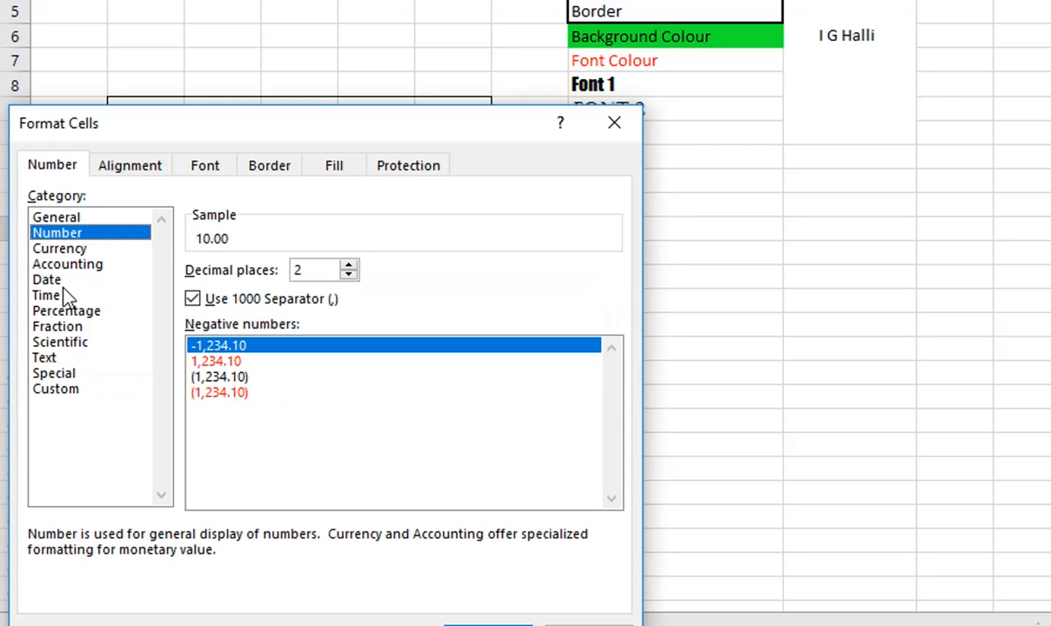